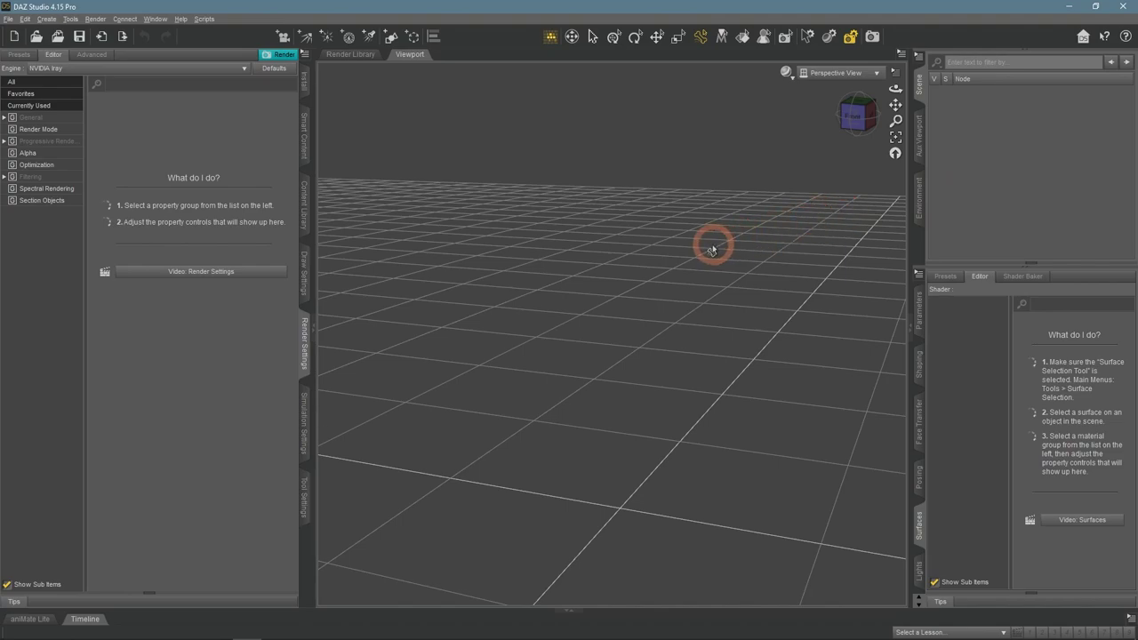
- Browse the Smart Content library to the Environments category
click(307, 138)
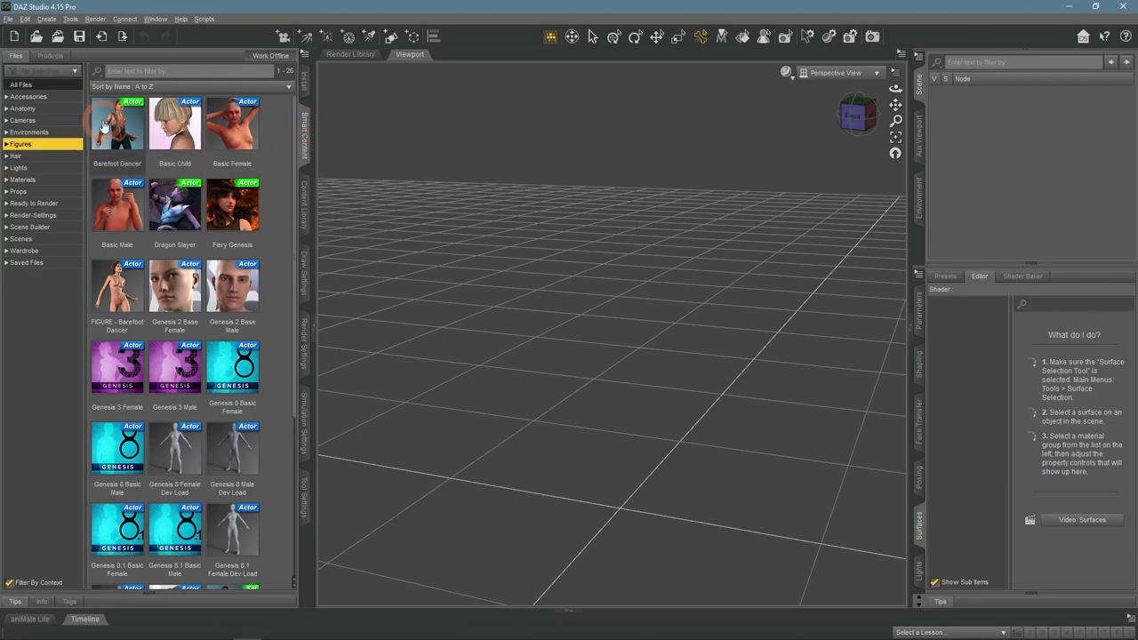
click(20, 133)
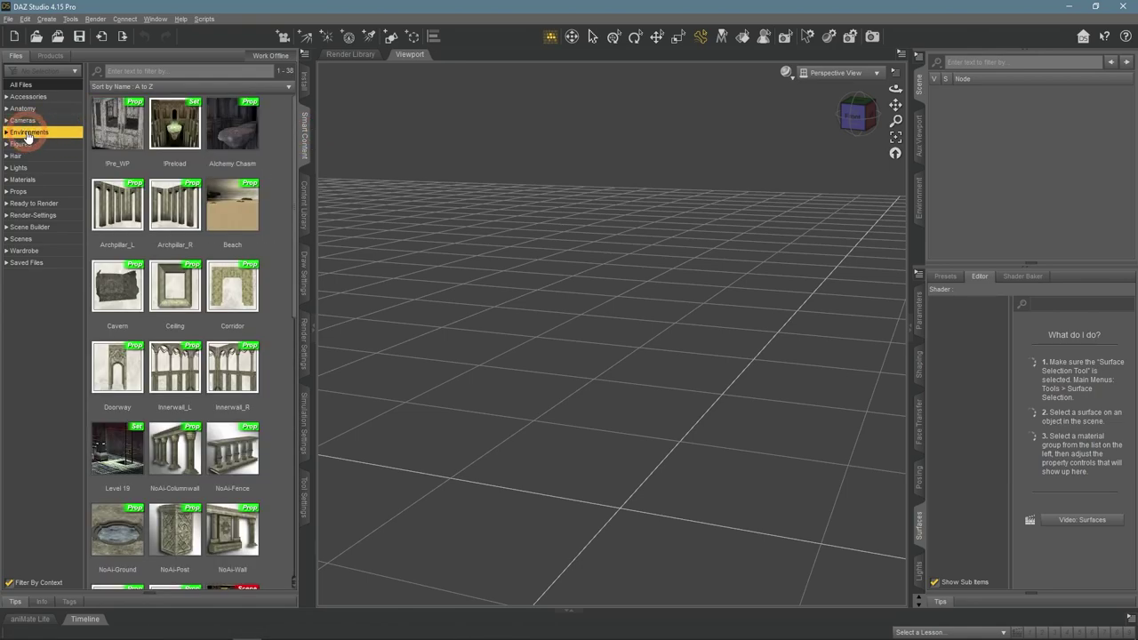
scroll(296, 248, down, 1)
drag(296, 249, 305, 198)
- Load Alchemy Chasm and orbit to look down on its star-patterned medallion floor
click(228, 129)
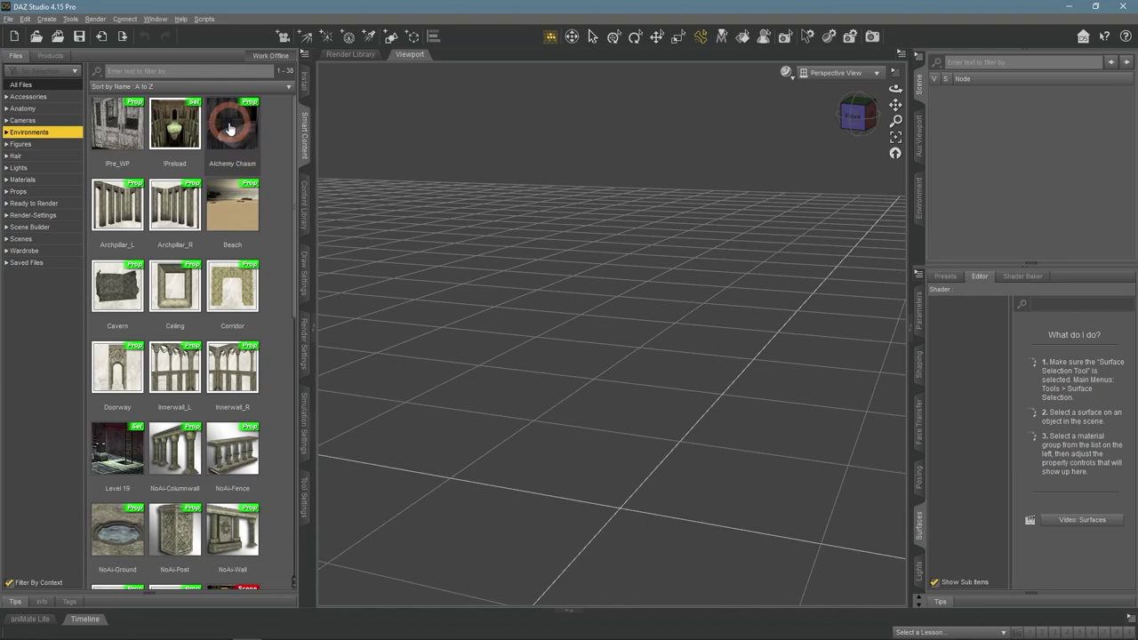
double_click(228, 128)
click(372, 183)
scroll(427, 254, down, 2)
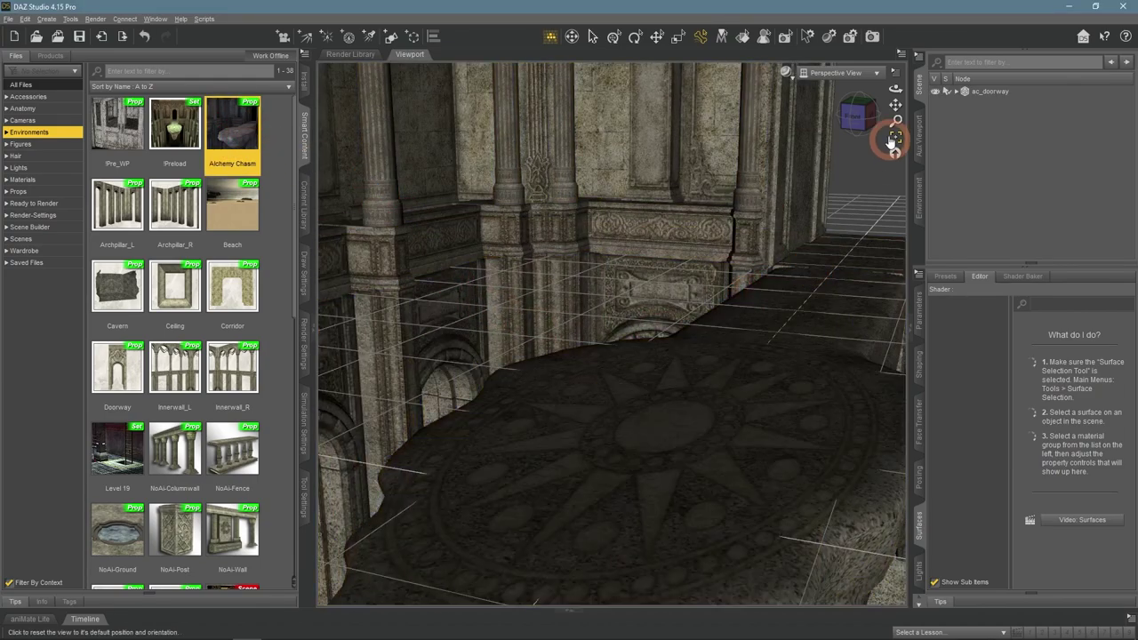
drag(892, 89, 760, 487)
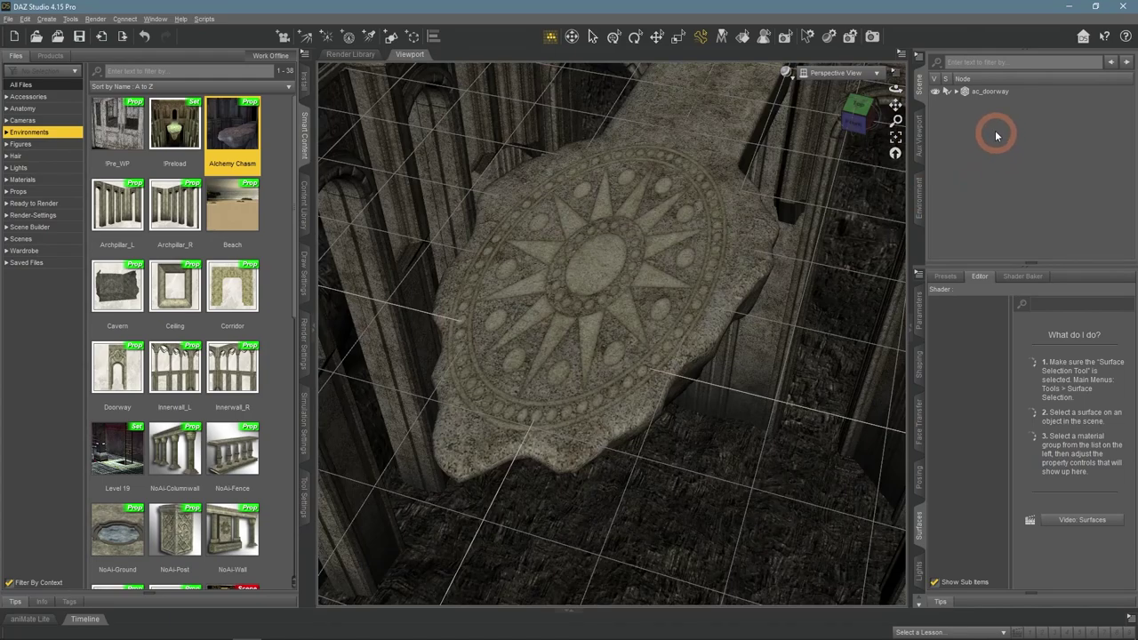
- Select the ac_doorway node together with all its child parts
click(972, 94)
right_click(976, 94)
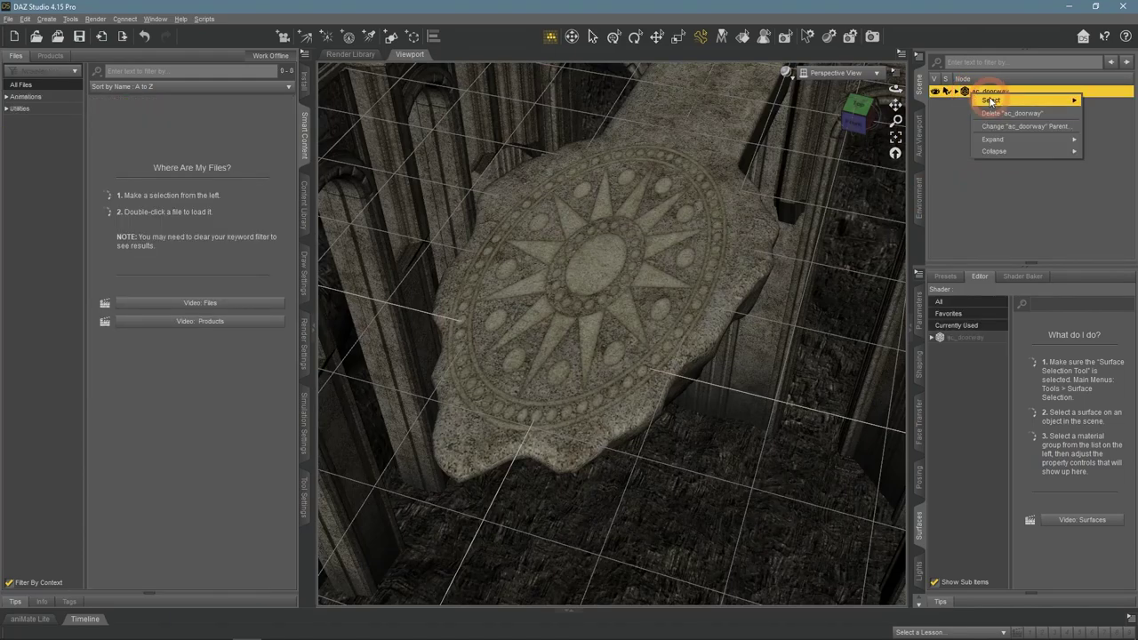
mouse_move(991, 100)
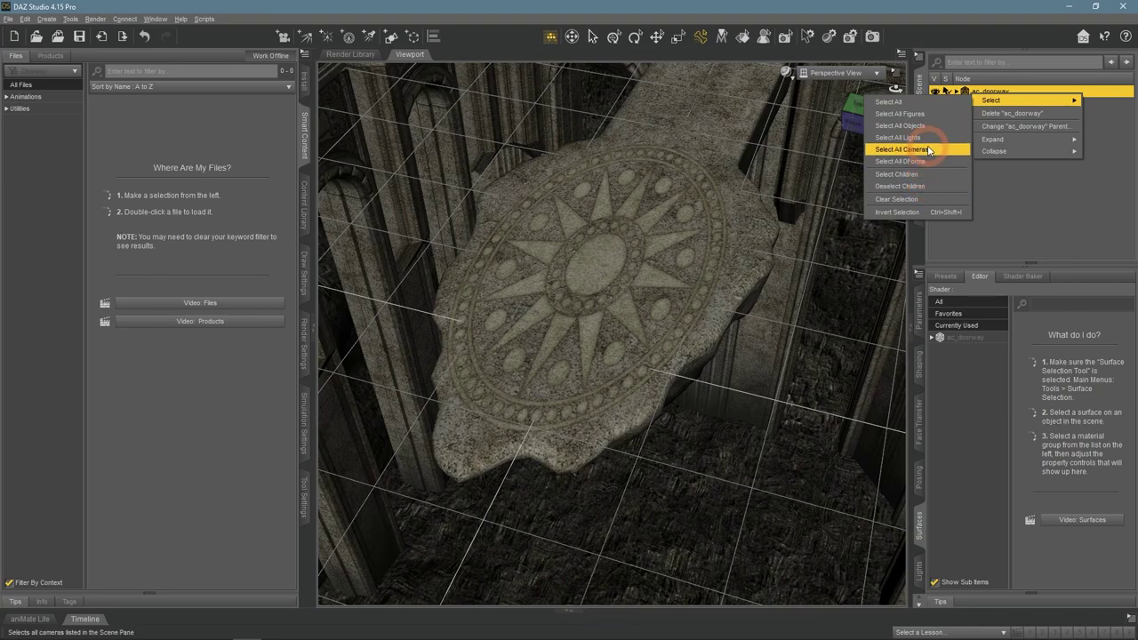
click(930, 174)
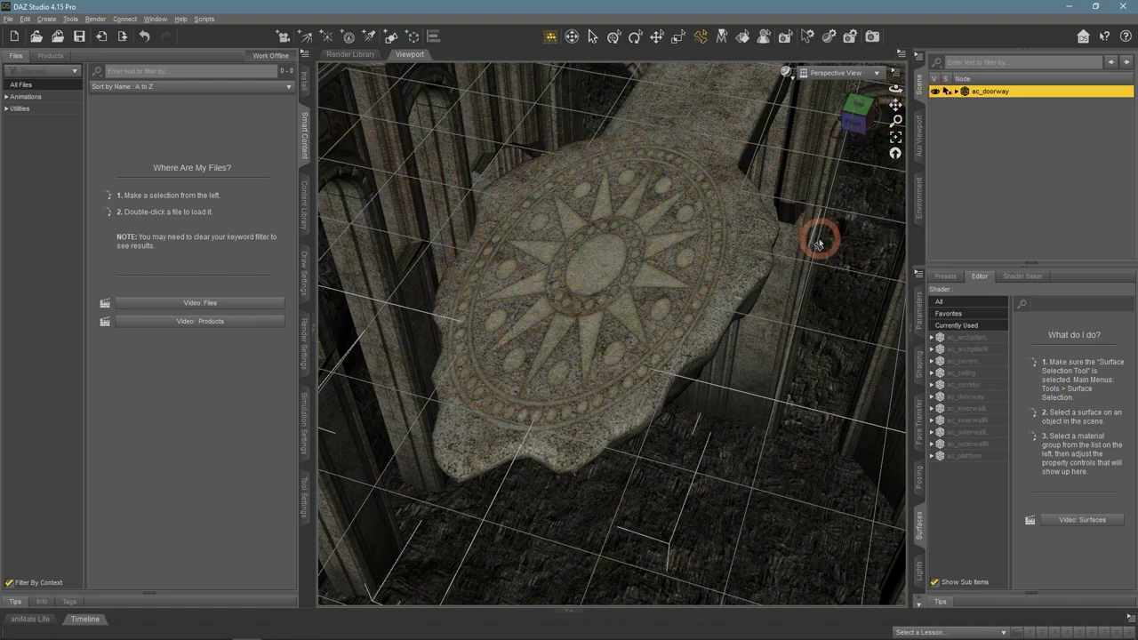
- Orbit level down the corridor, deselect ac_doorway, and show the Figures content category
drag(894, 91, 894, 90)
click(975, 140)
click(978, 125)
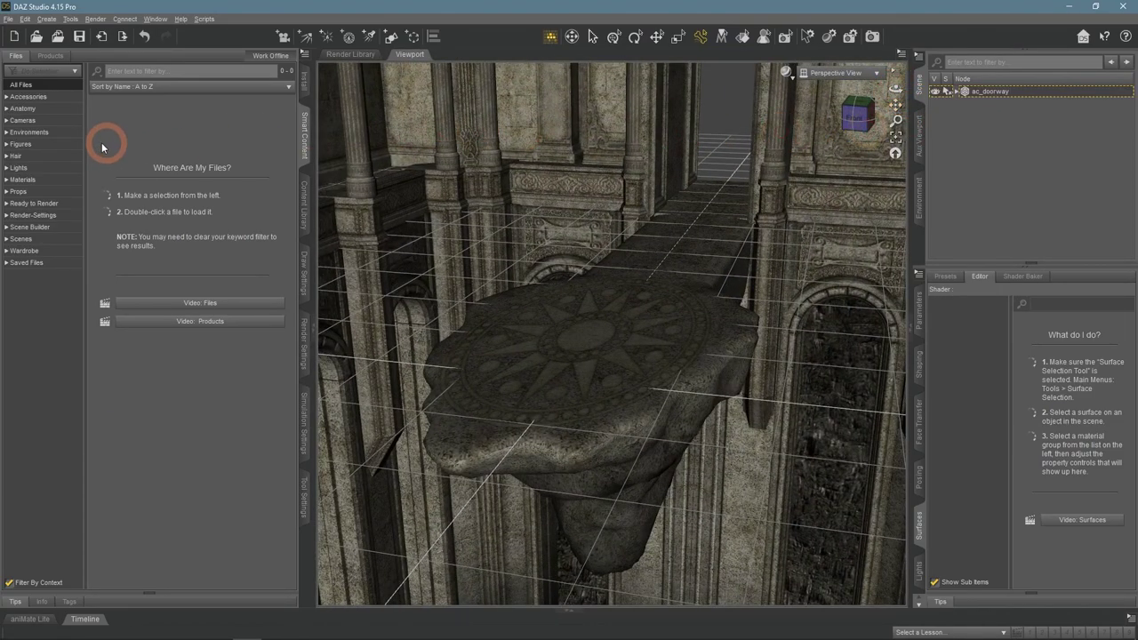
click(21, 144)
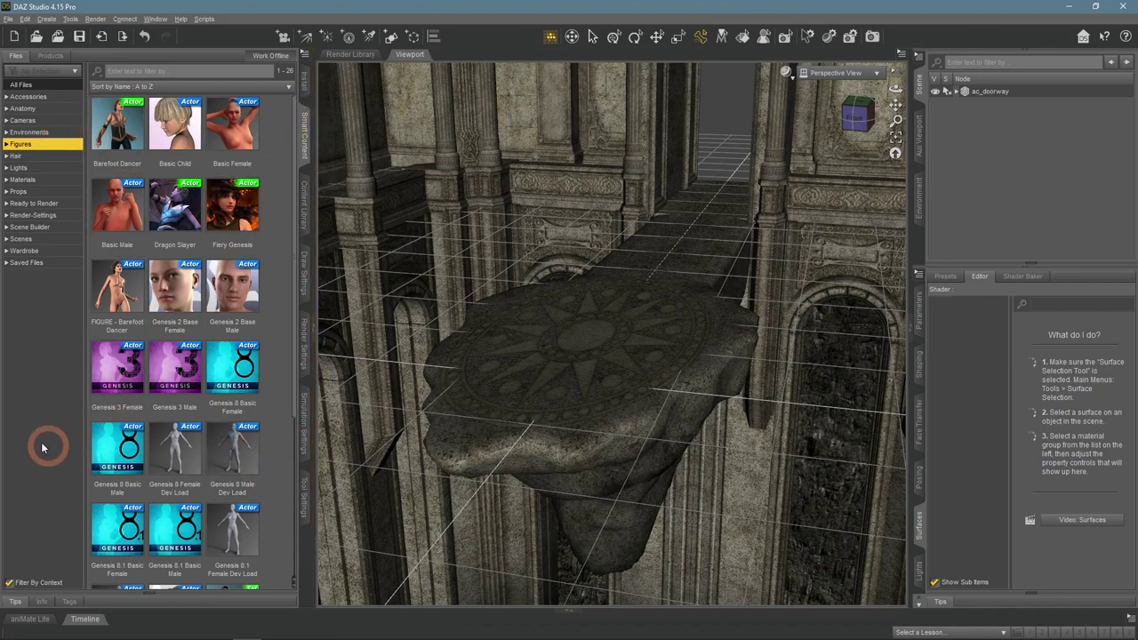
- Switch the viewport DrawStyle to NVIDIA Iray and clear the Figures category from the content list
click(1013, 201)
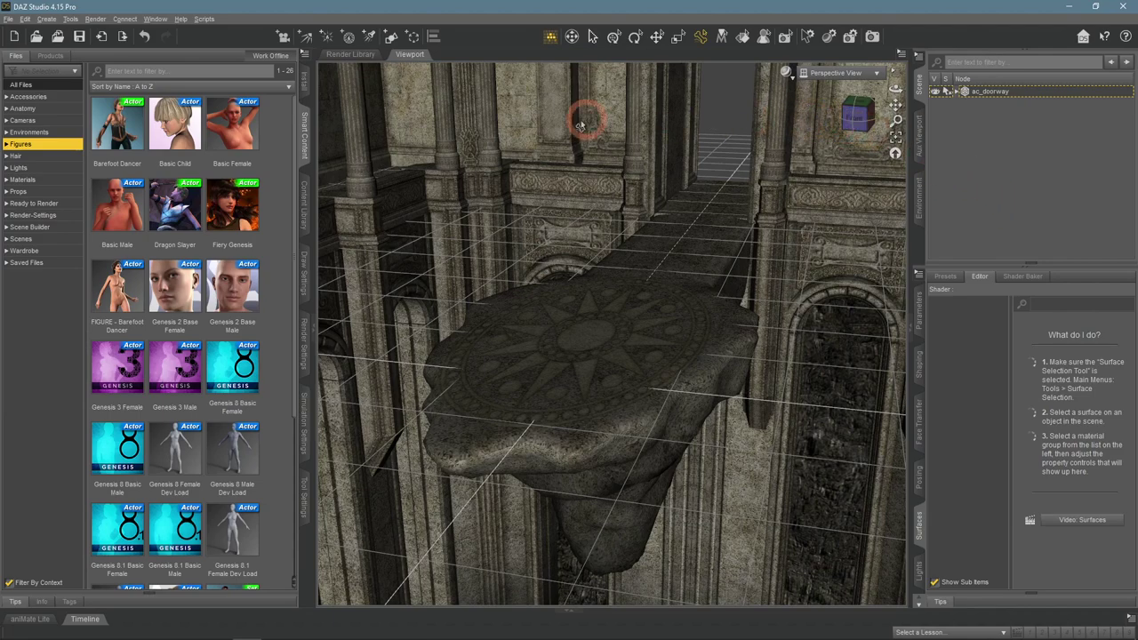
click(786, 71)
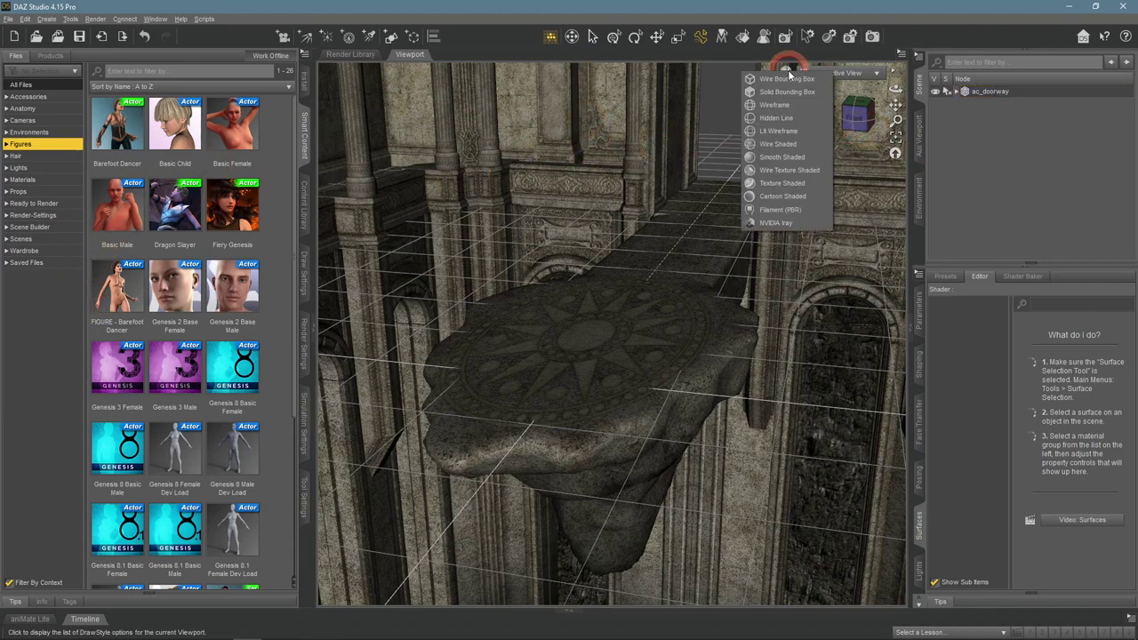
click(776, 222)
click(52, 325)
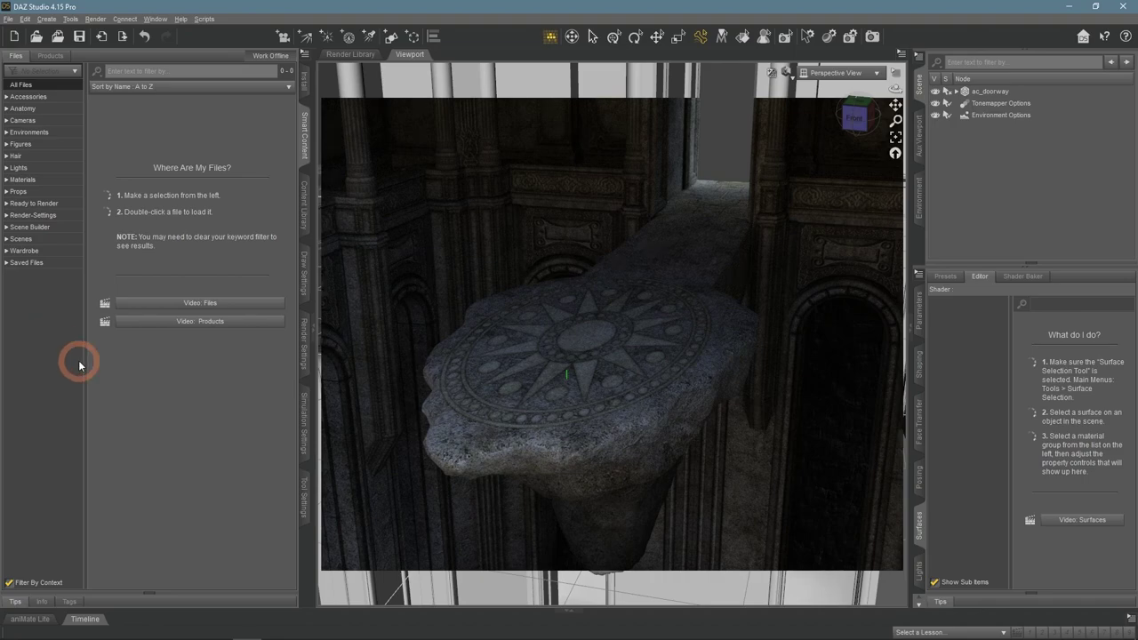
- Set Environment Intensity to 0 in Render Settings and switch the viewport to Texture Shaded
click(303, 354)
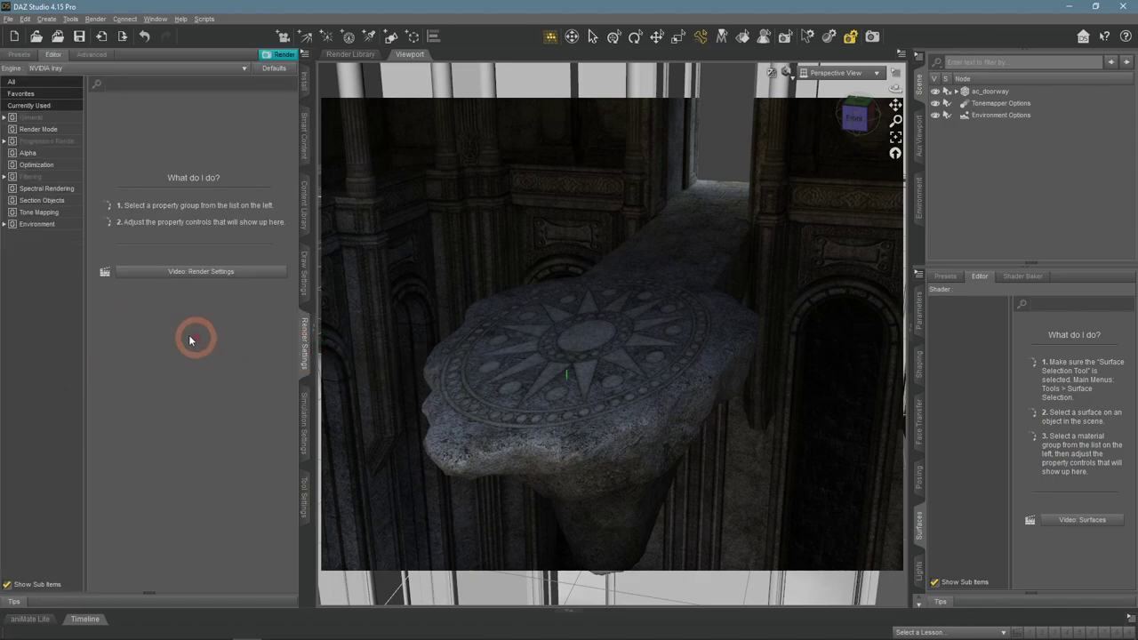
click(34, 226)
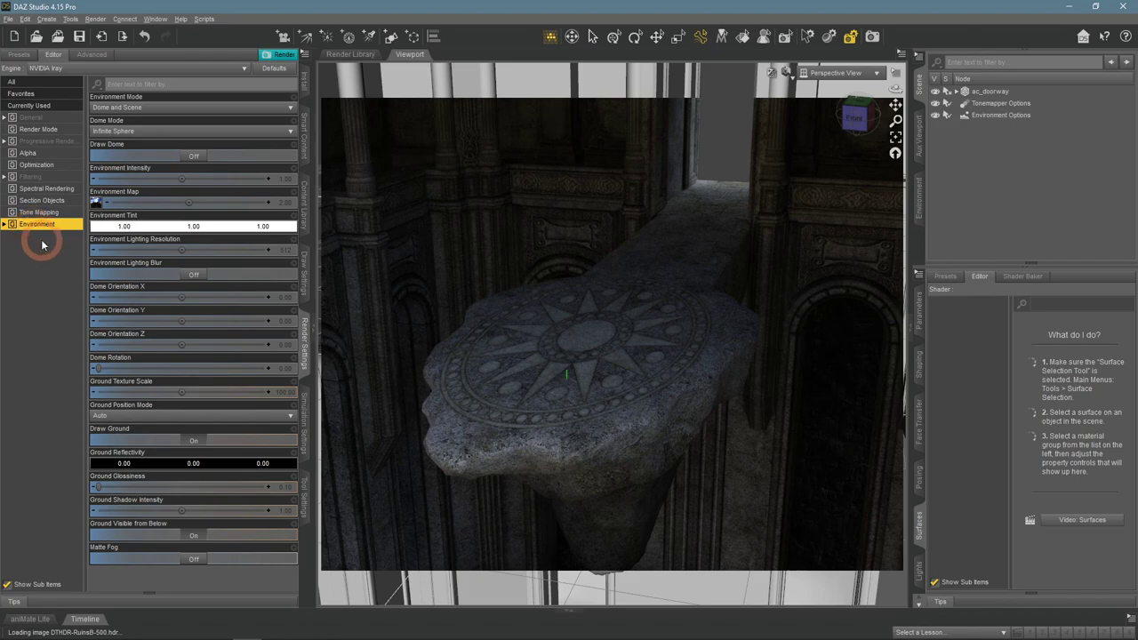
mouse_move(94, 208)
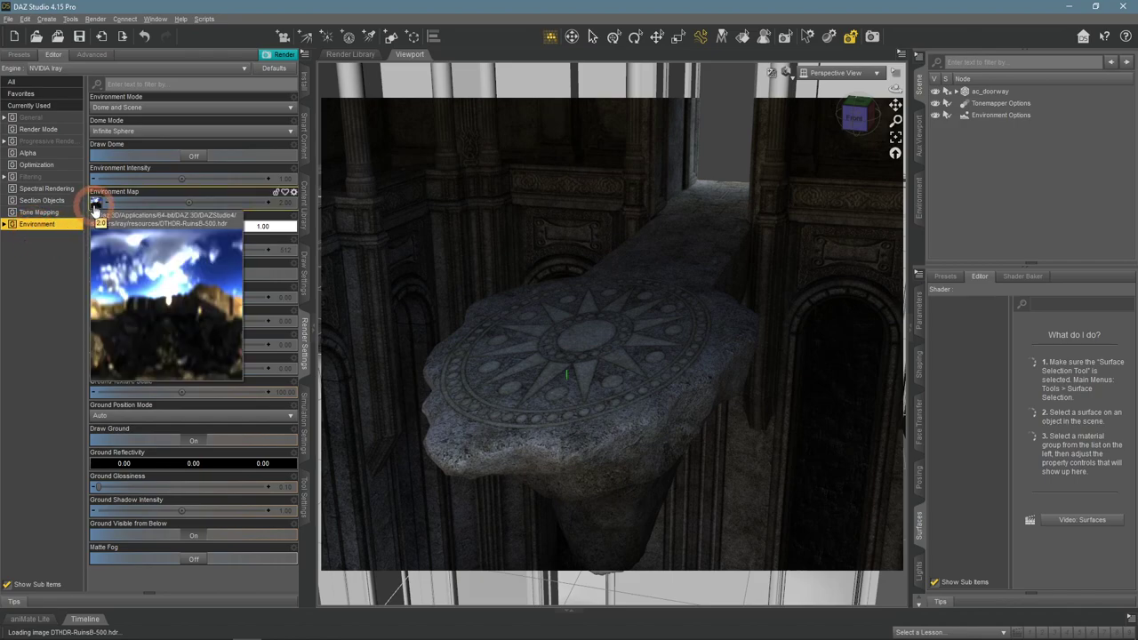
click(285, 180)
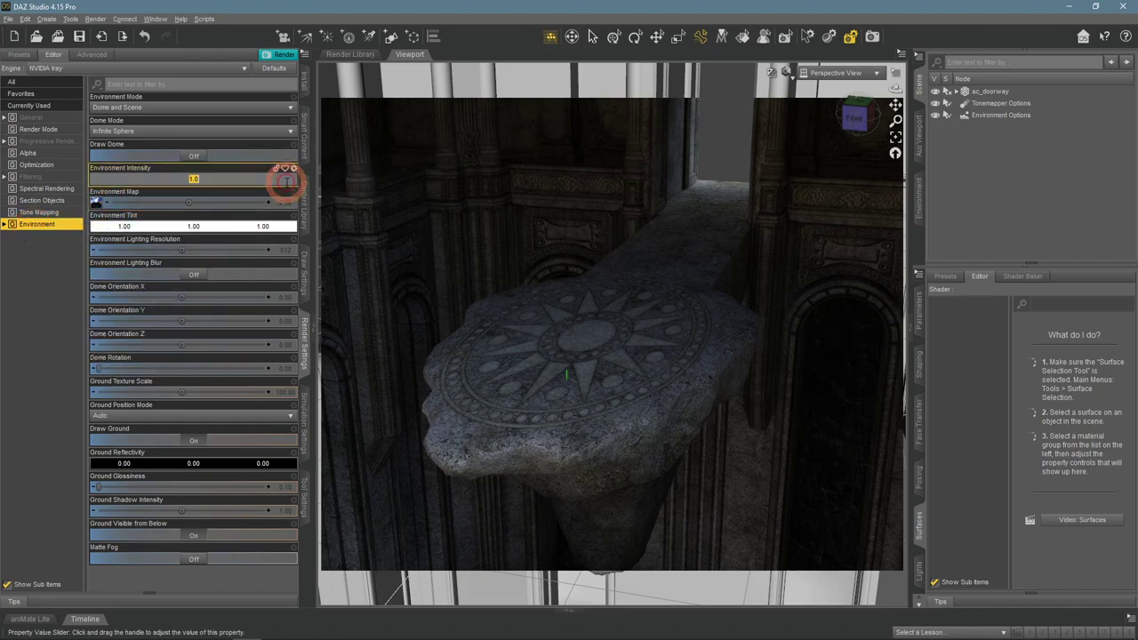
text(0)
key(Return)
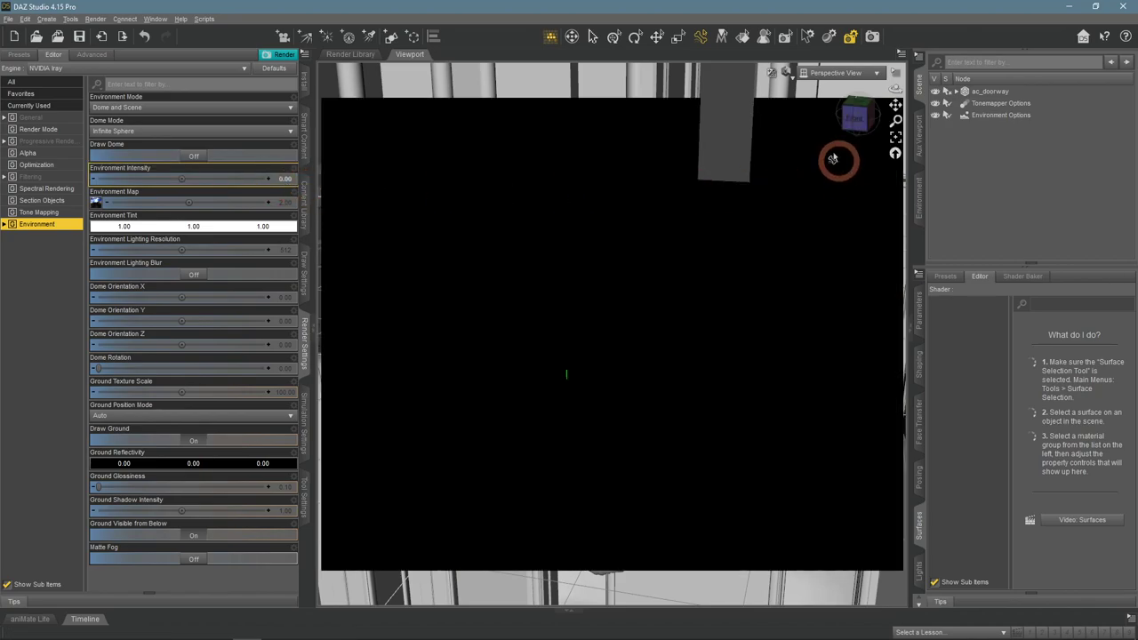
click(789, 72)
click(782, 182)
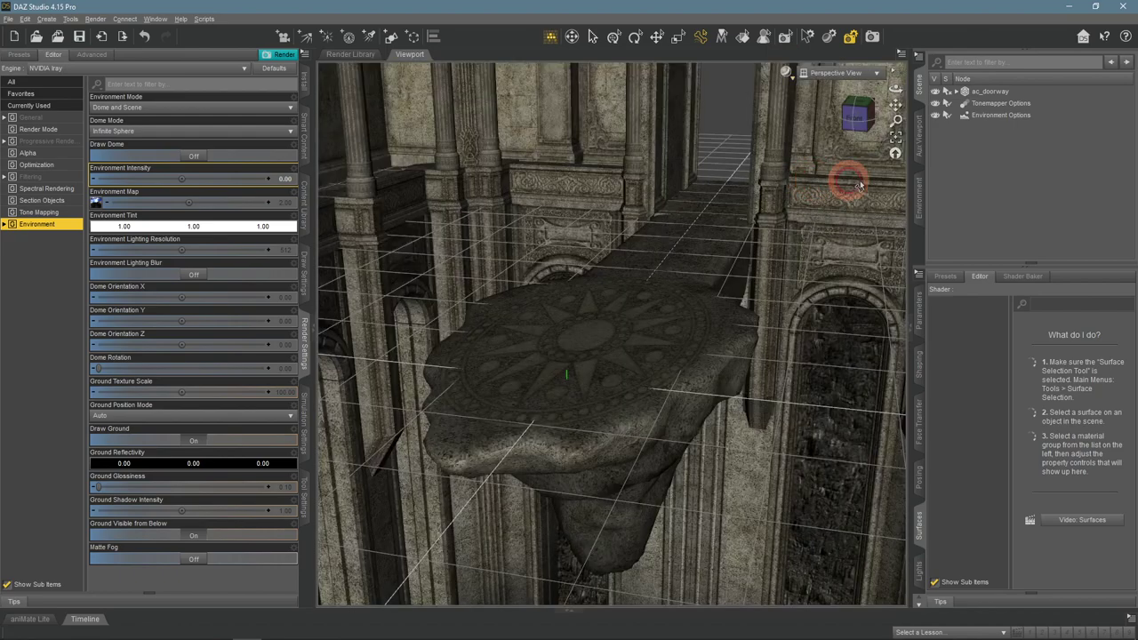
- Create a SpotLight at the current view and tilt it down onto the medallion ledge
click(370, 37)
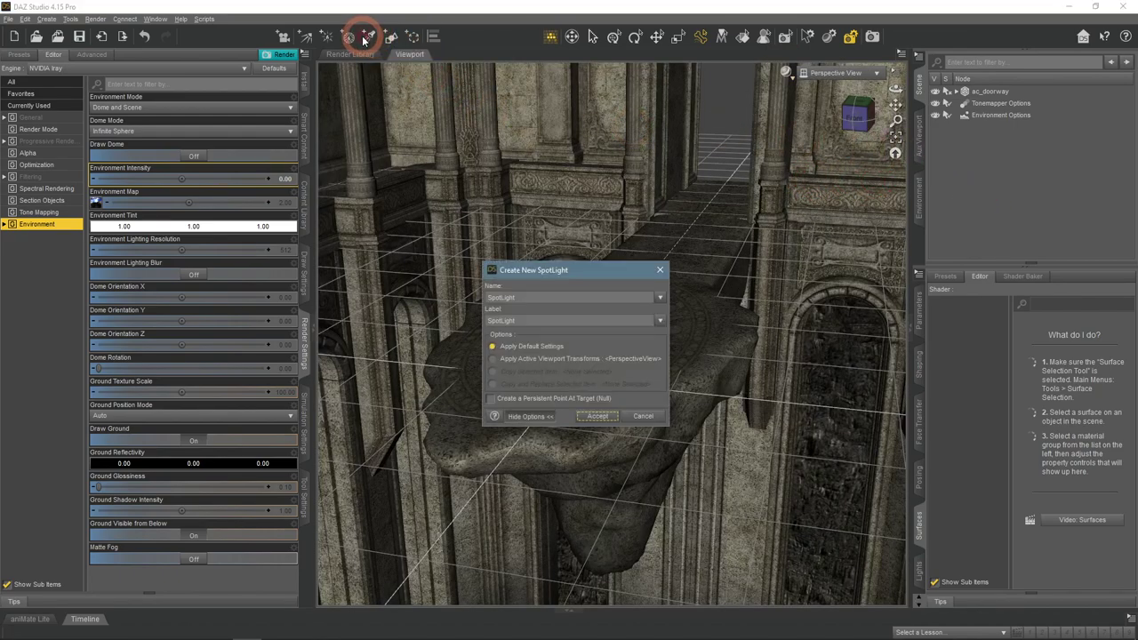
click(514, 364)
click(605, 418)
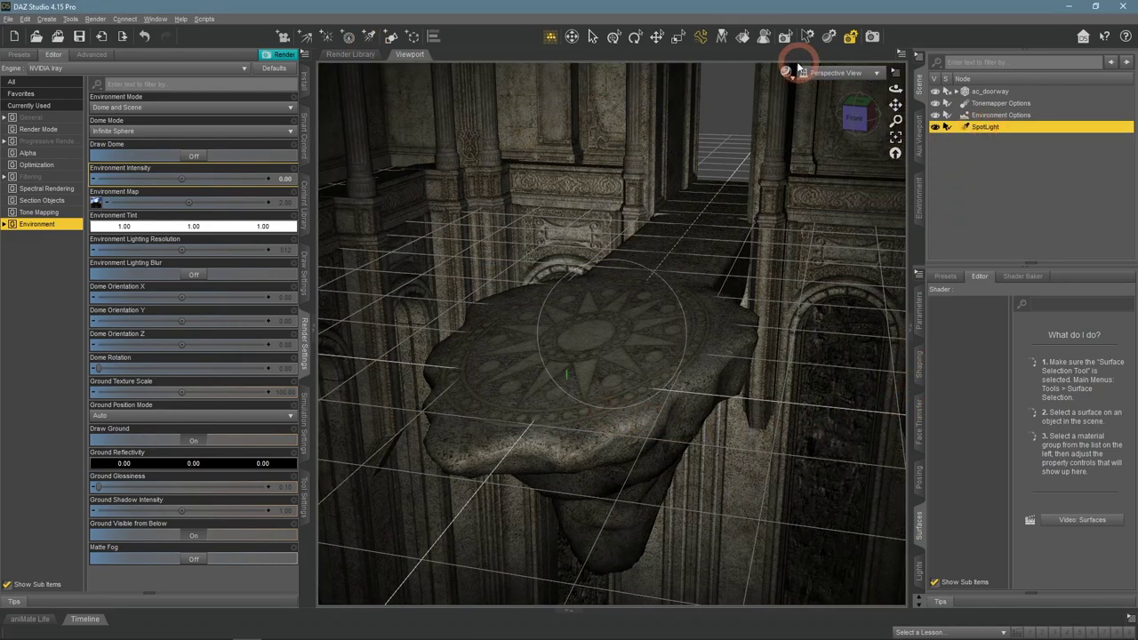
click(798, 68)
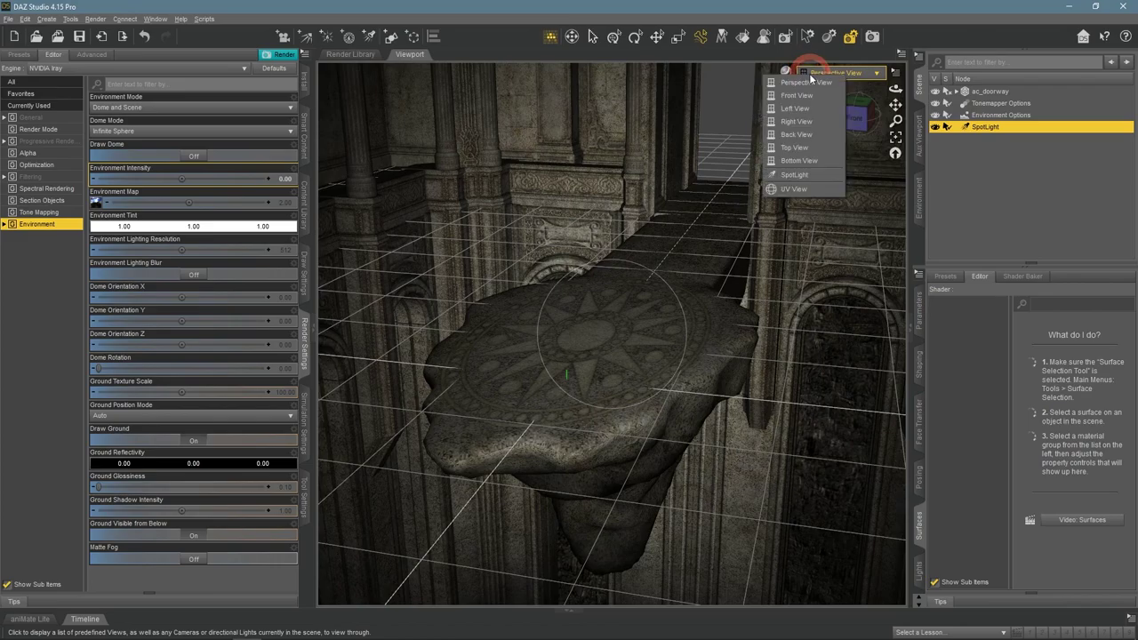
click(809, 184)
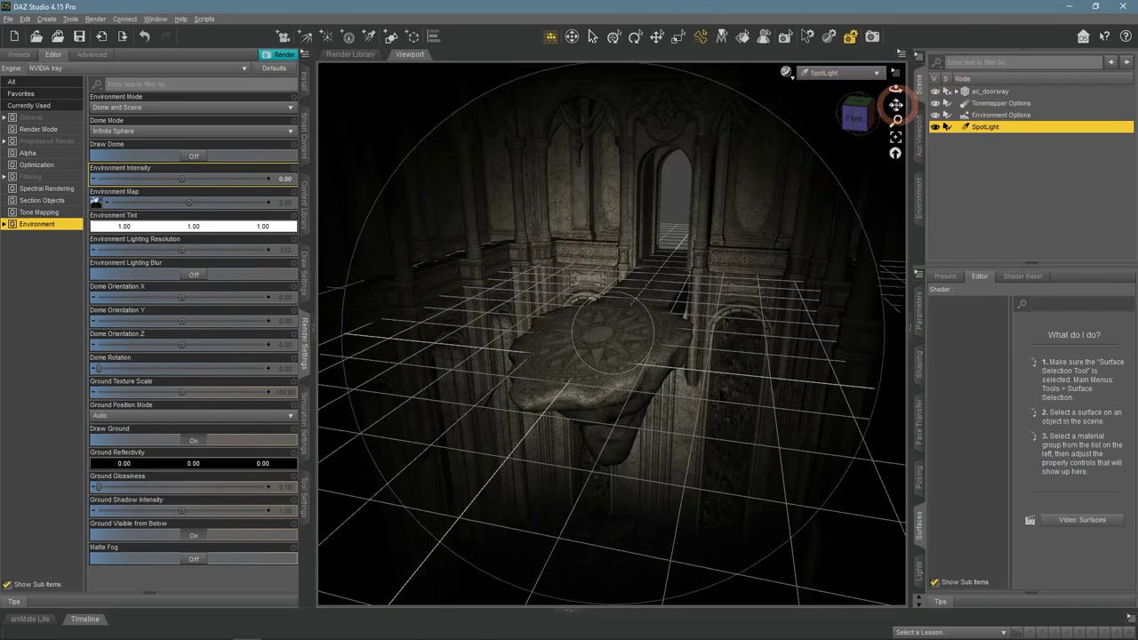
drag(894, 91, 673, 409)
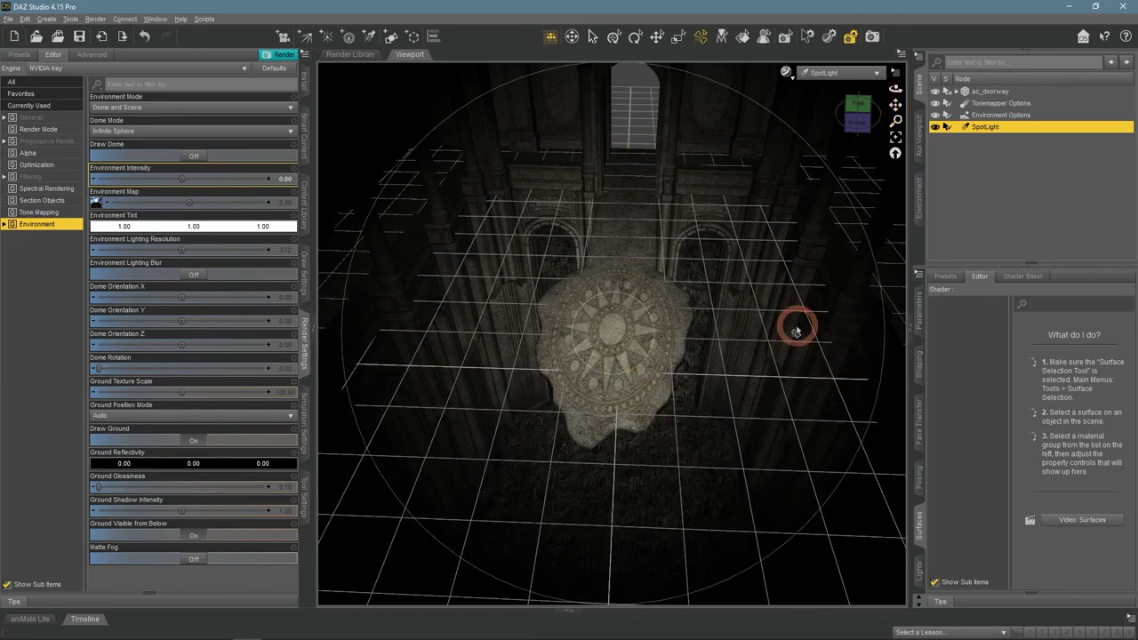
click(849, 73)
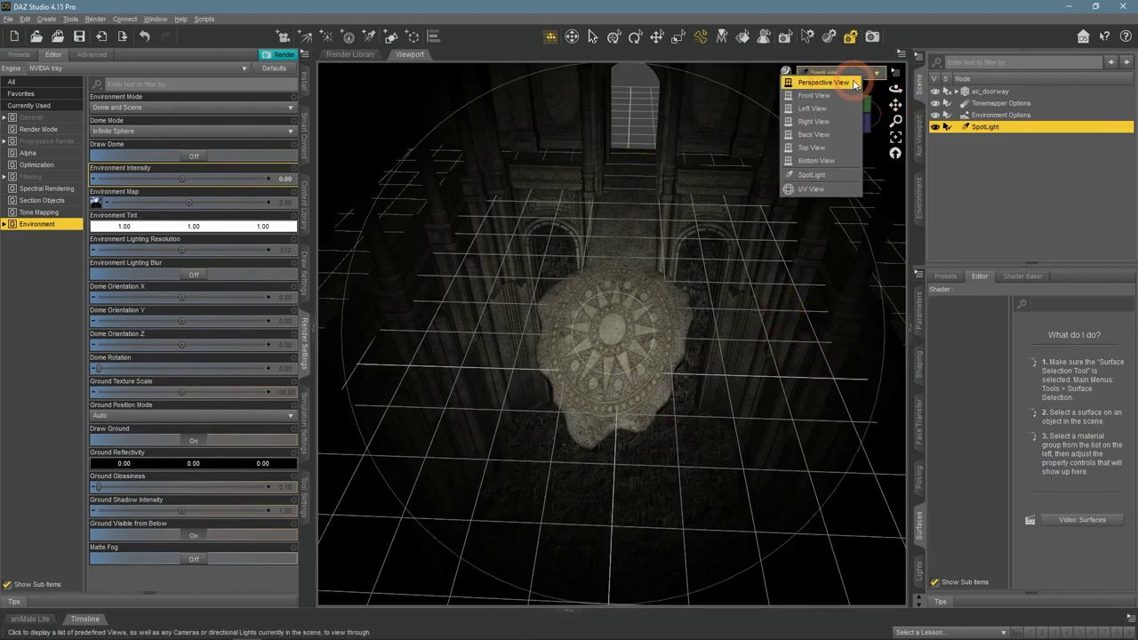
- Add a new Camera from the perspective view and look through it to frame the ledge
click(854, 83)
drag(894, 102, 759, 208)
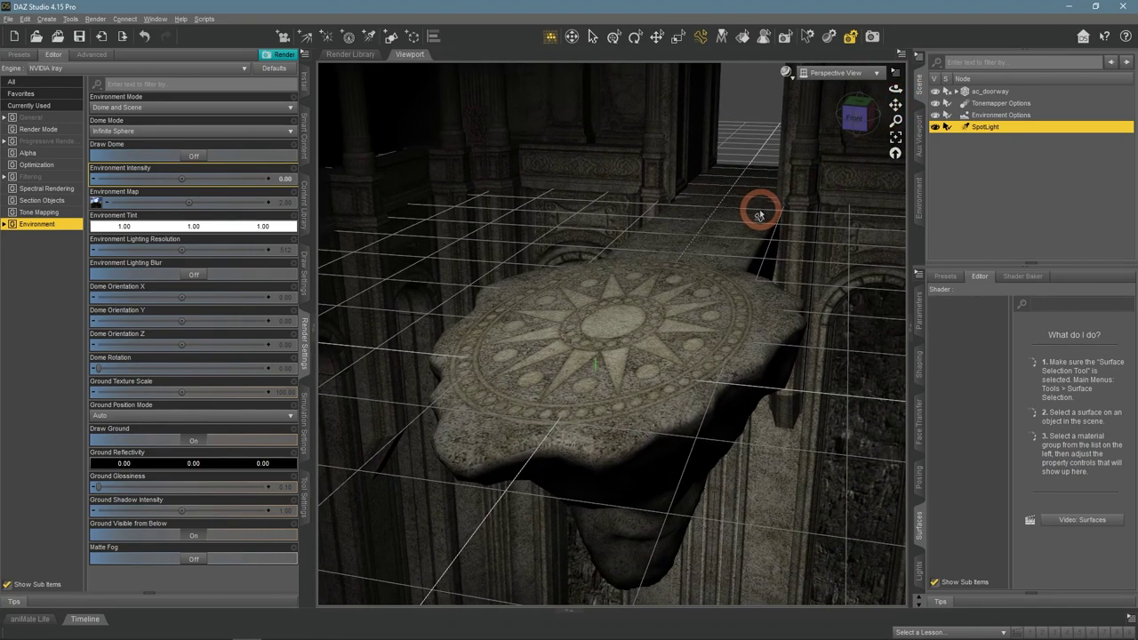
click(284, 36)
click(574, 363)
click(603, 420)
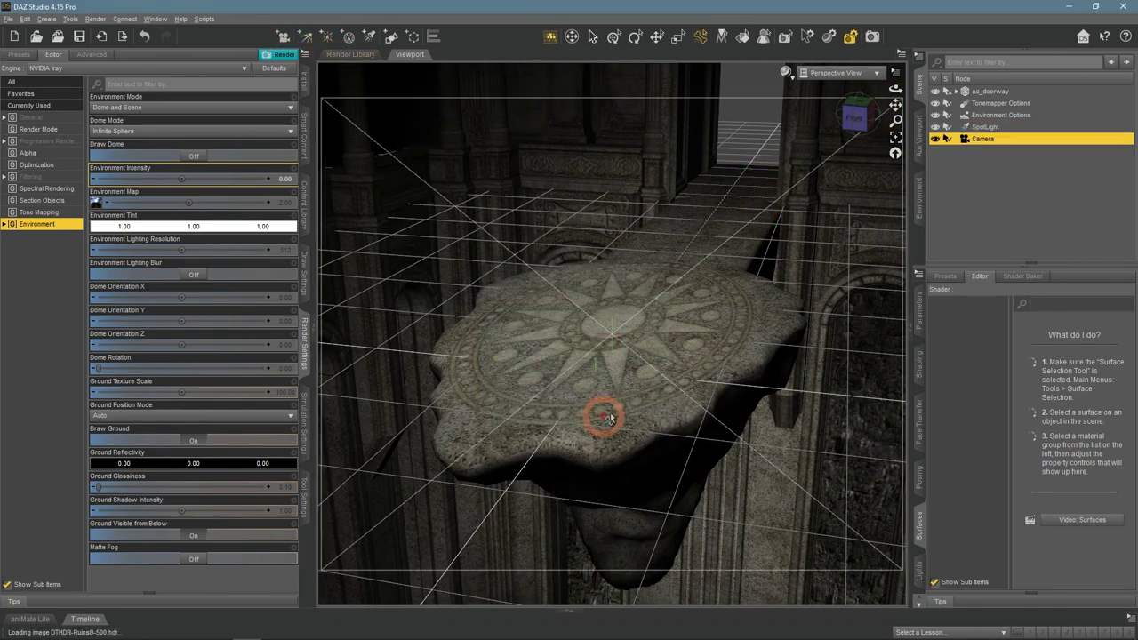
click(836, 72)
click(853, 177)
drag(897, 86, 893, 89)
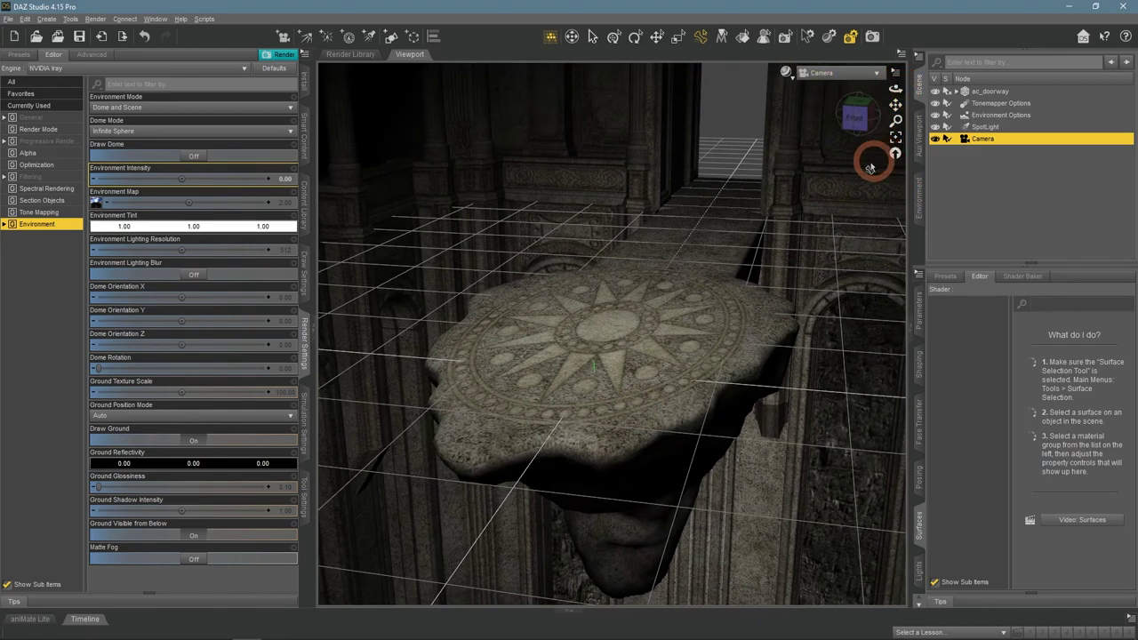
- Raise the SpotLight's Luminous Flux to 5000 lumens
click(985, 127)
click(920, 569)
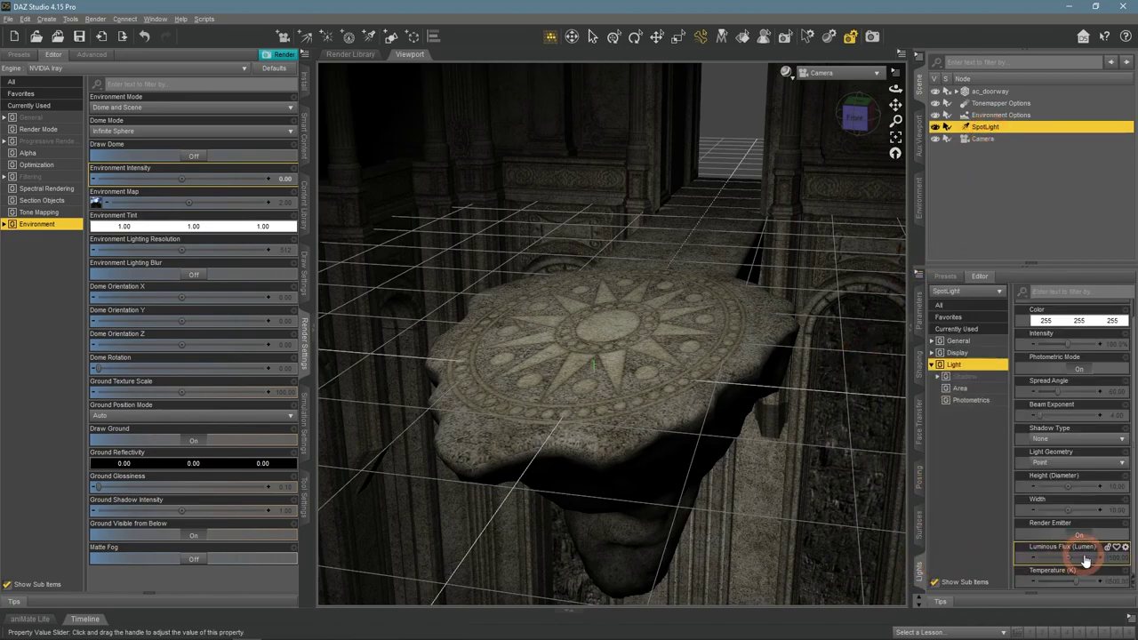
click(1118, 559)
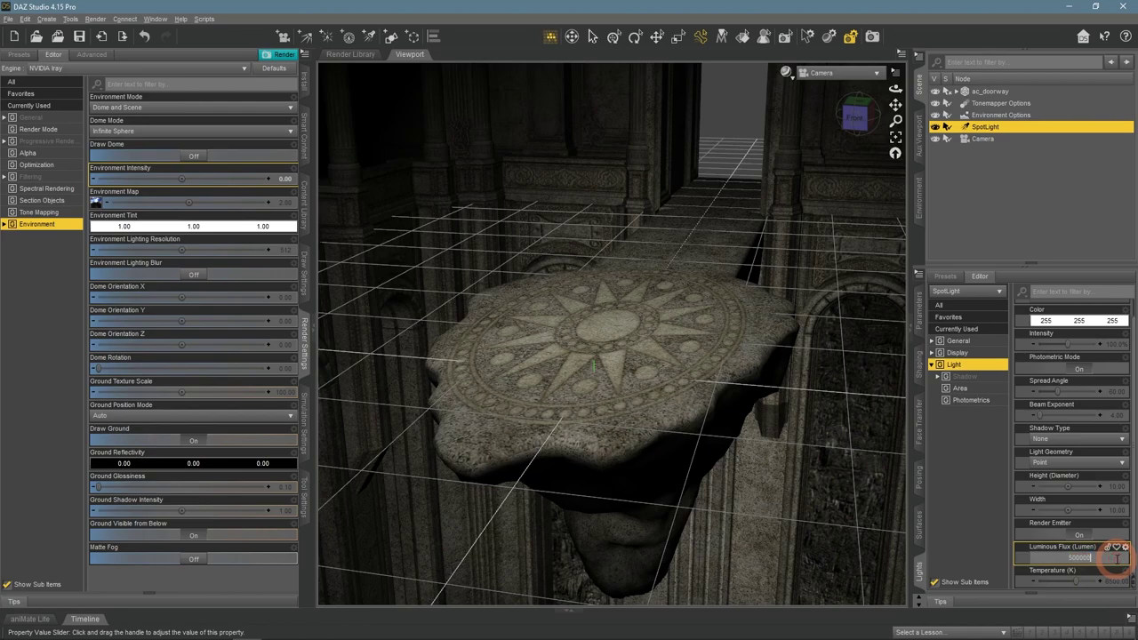
text(5000)
key(Return)
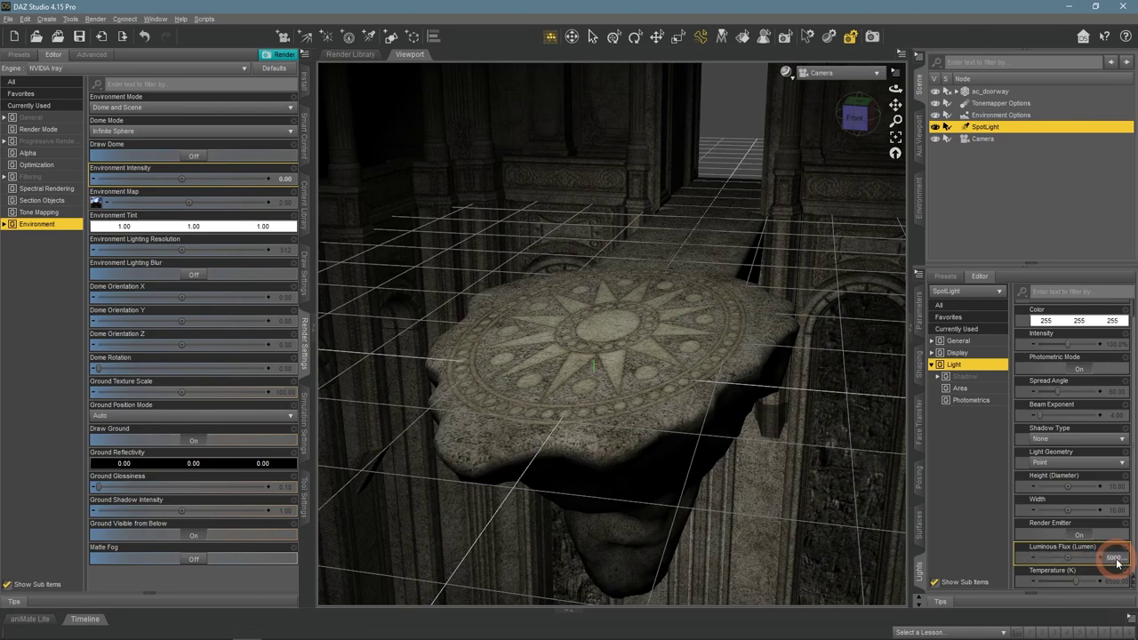
- Preview the spotlit ledge in NVIDIA Iray while orbiting across it
click(786, 72)
click(776, 221)
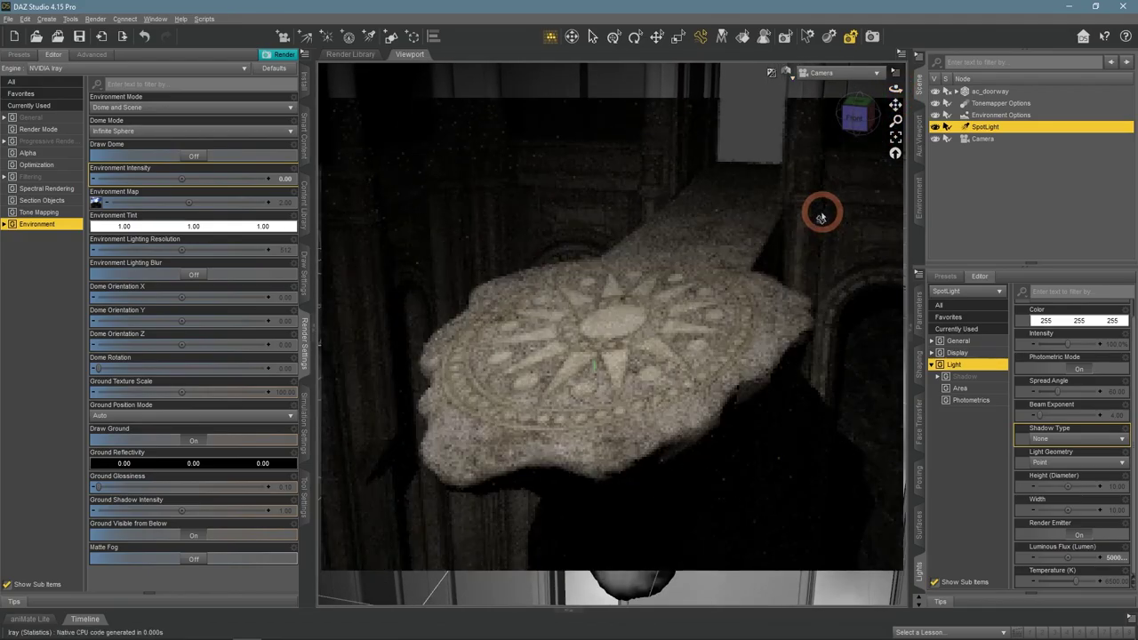
drag(879, 100, 821, 178)
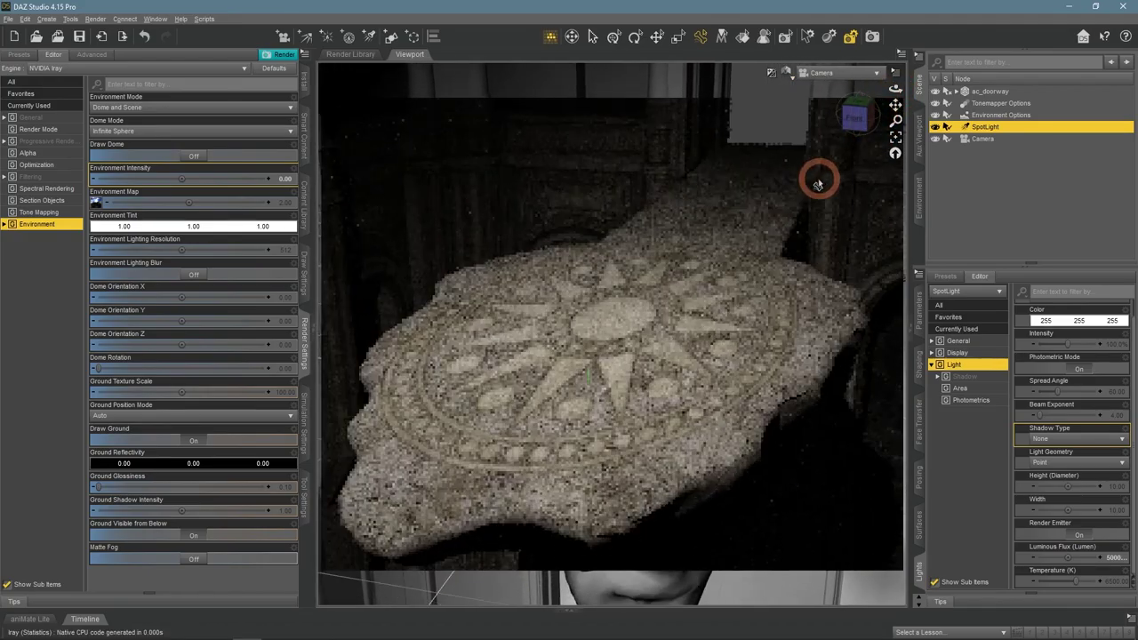
drag(895, 89, 813, 254)
click(955, 223)
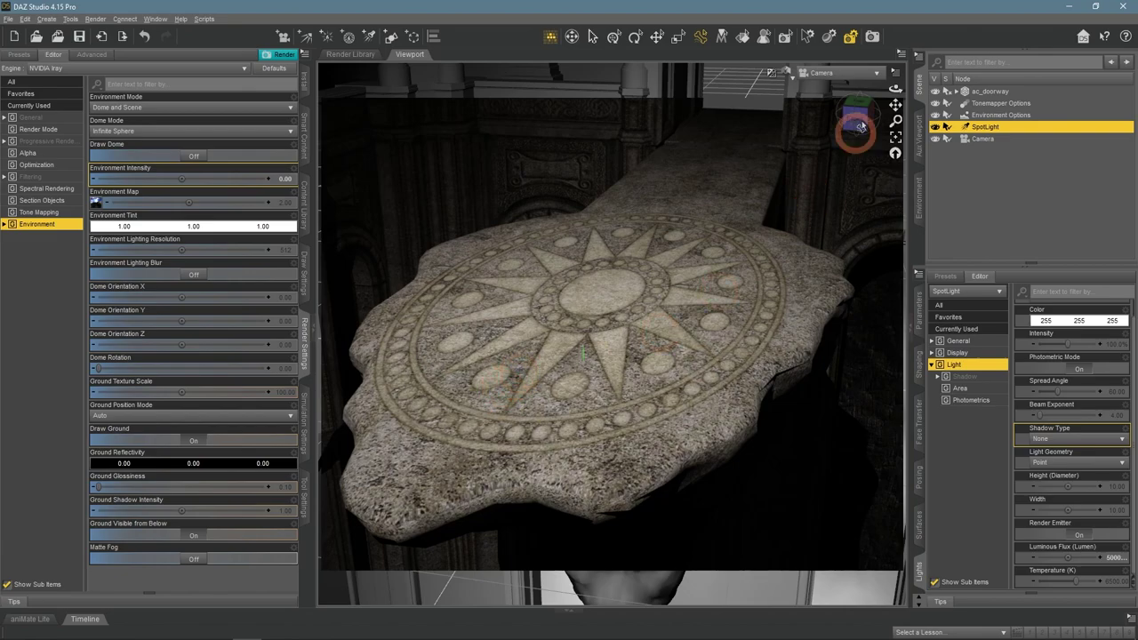
- Return to Texture Shaded and the free Perspective View looking over the ledge
click(788, 71)
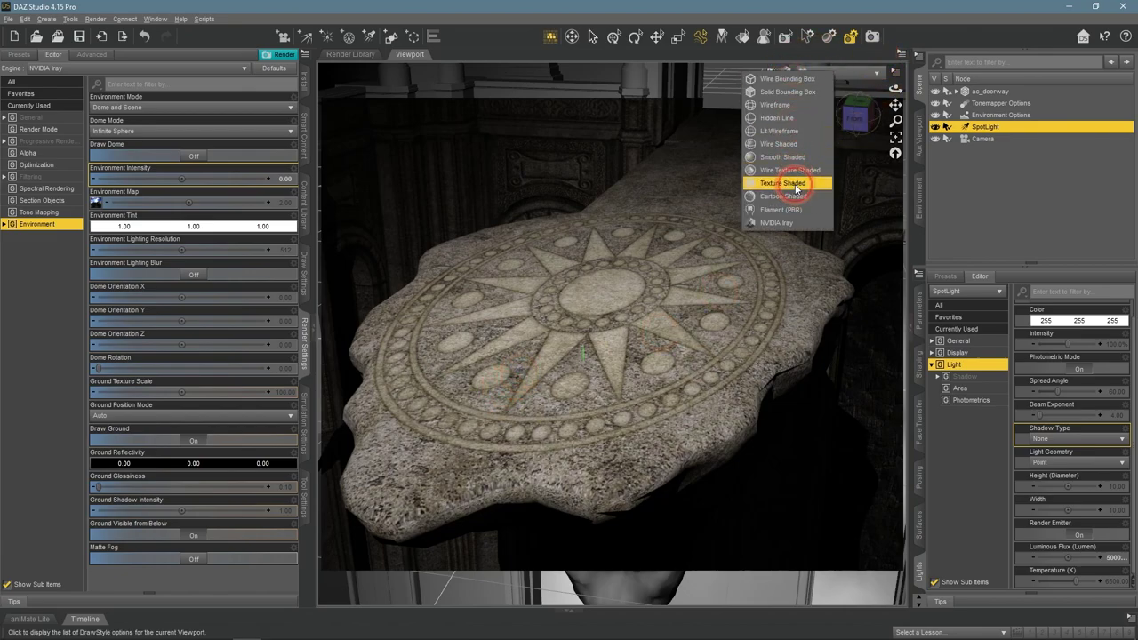
click(782, 182)
click(818, 73)
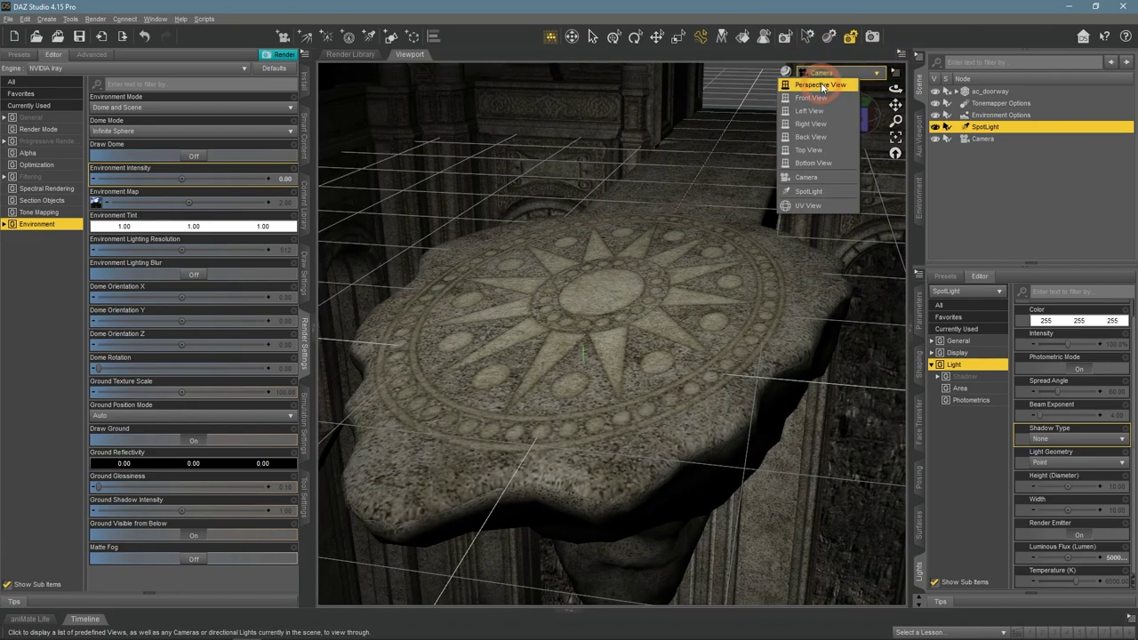
click(820, 84)
drag(894, 92, 894, 90)
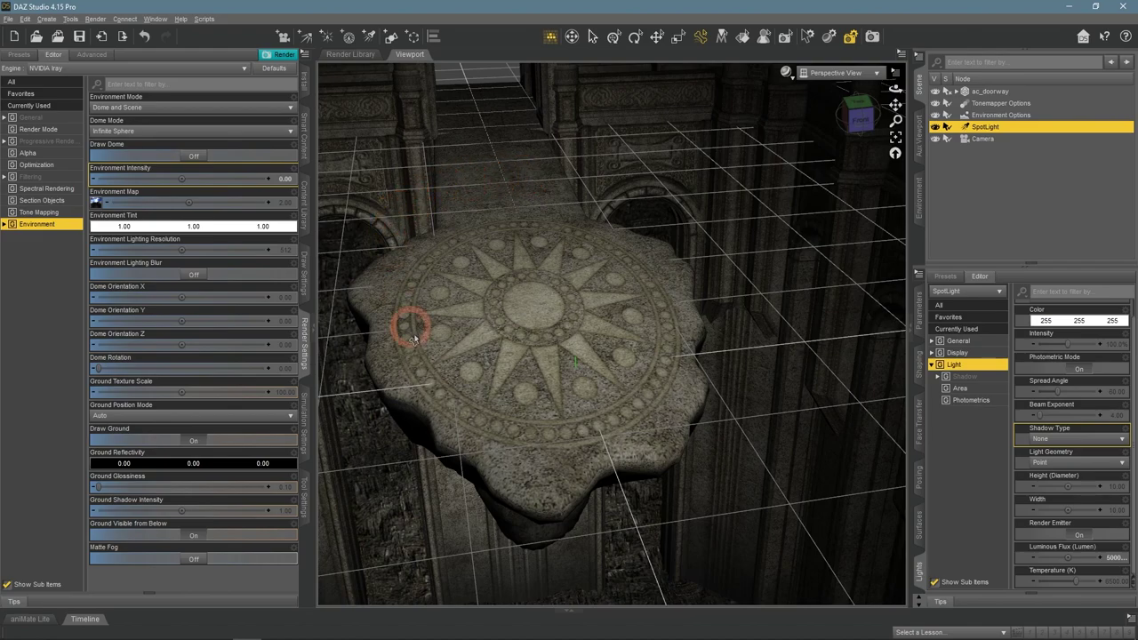
- Add a 1 m primitive cube at the world centre
click(390, 41)
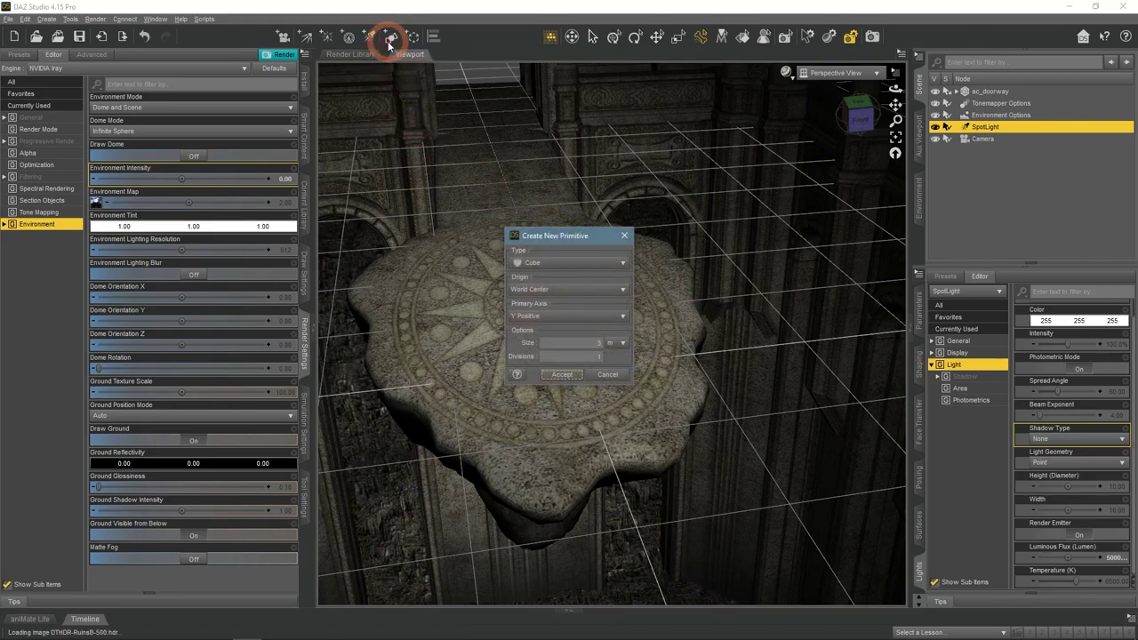
drag(539, 237, 538, 227)
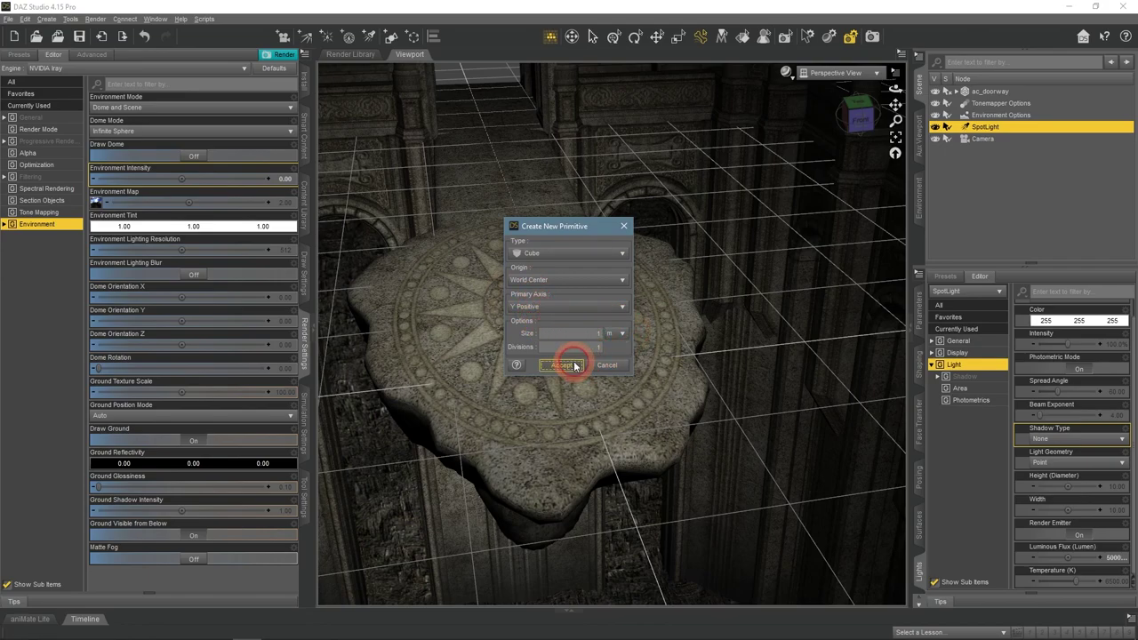
click(570, 364)
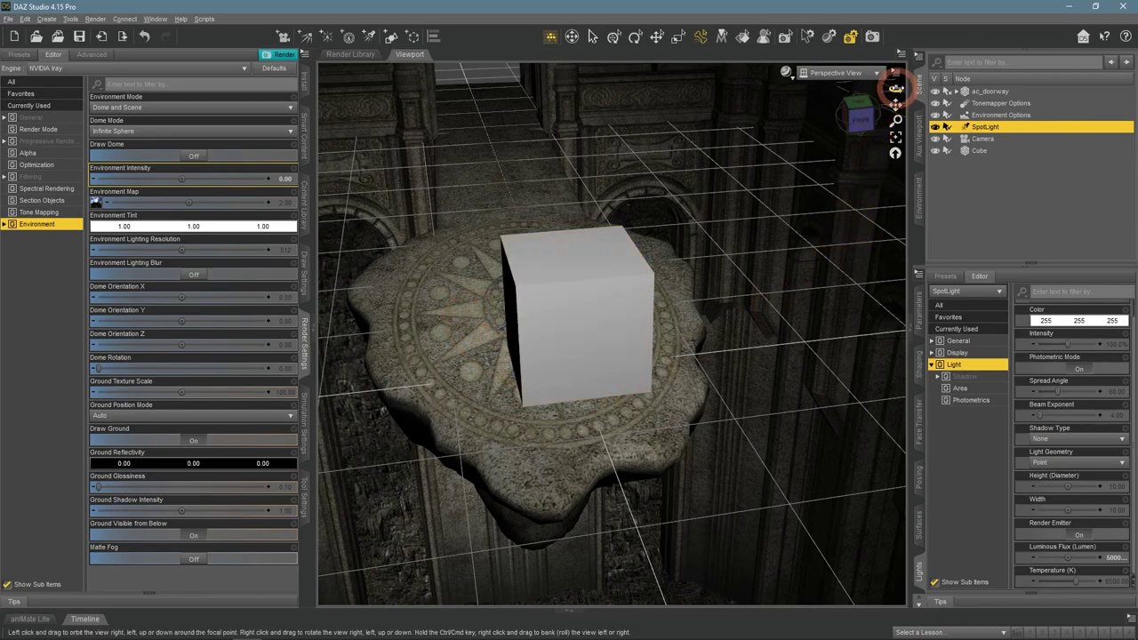
drag(895, 89, 989, 135)
- Push the Cube back across the ledge and scale it to 200% overall
click(980, 150)
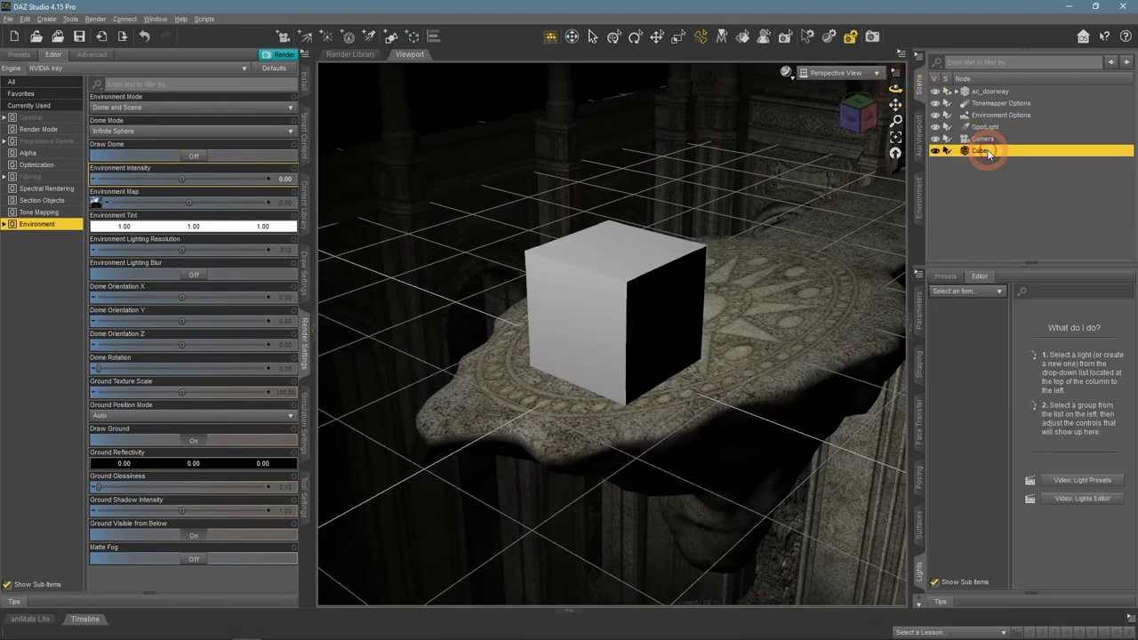
click(921, 312)
drag(1069, 348, 1068, 348)
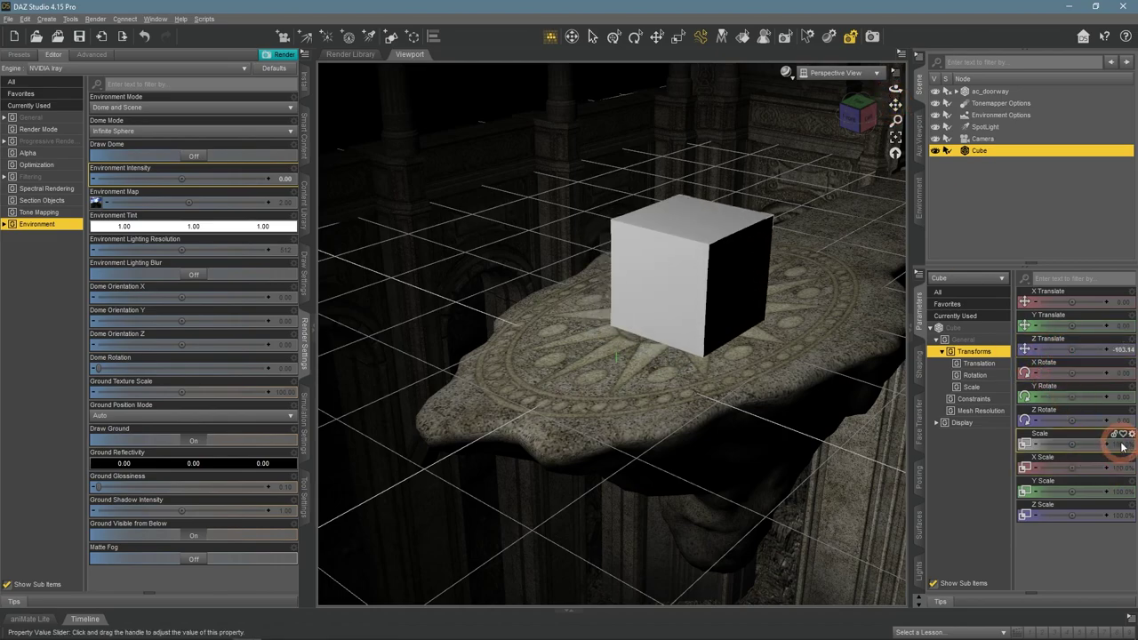
drag(1122, 442, 1122, 447)
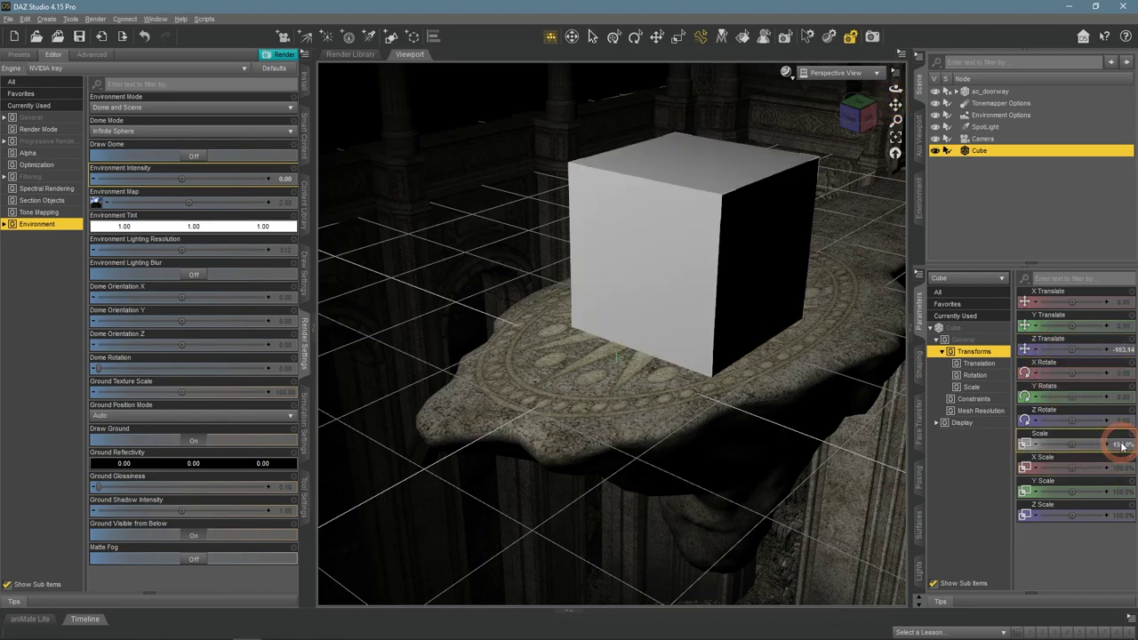
click(1122, 444)
text(175)
key(Return)
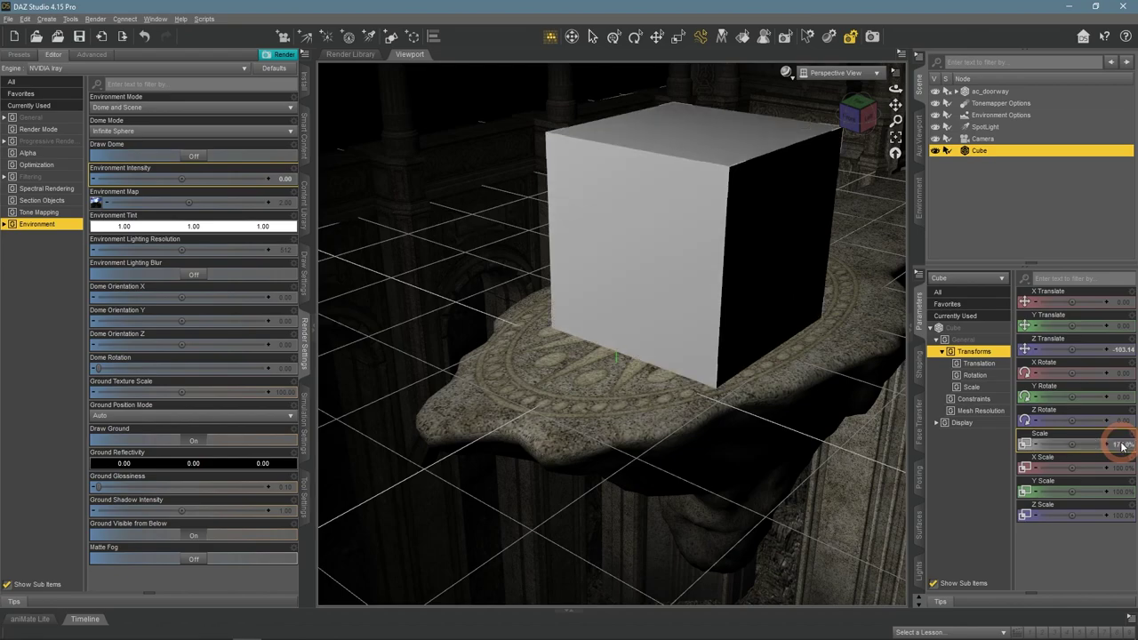
key(Return)
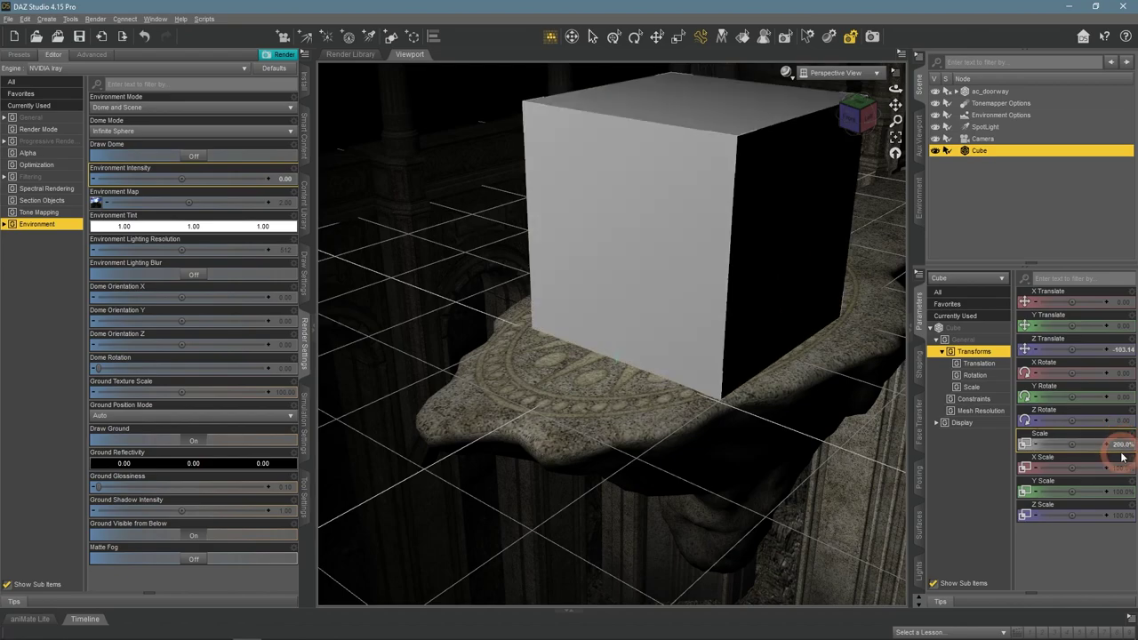
- Swing to a level front angle and look through the scene Camera
click(882, 105)
drag(1075, 469, 1078, 517)
click(836, 73)
click(836, 184)
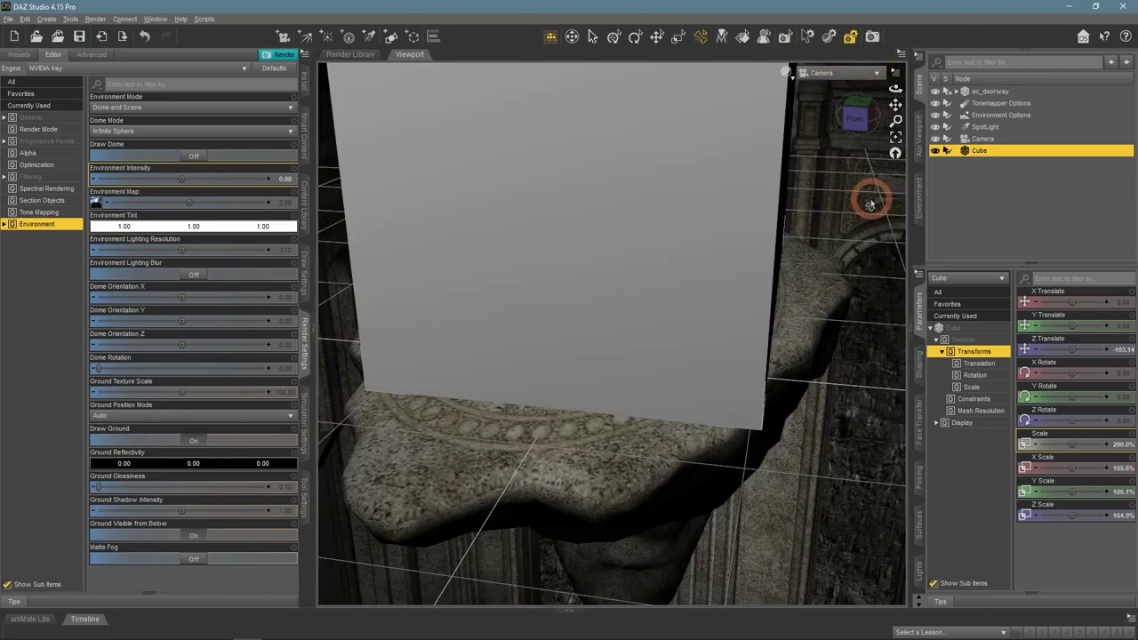
drag(895, 104, 894, 94)
- Stretch the Cube along X and Z, shift it right and lower it, then preview in Filament (PBR)
drag(1073, 515, 1090, 514)
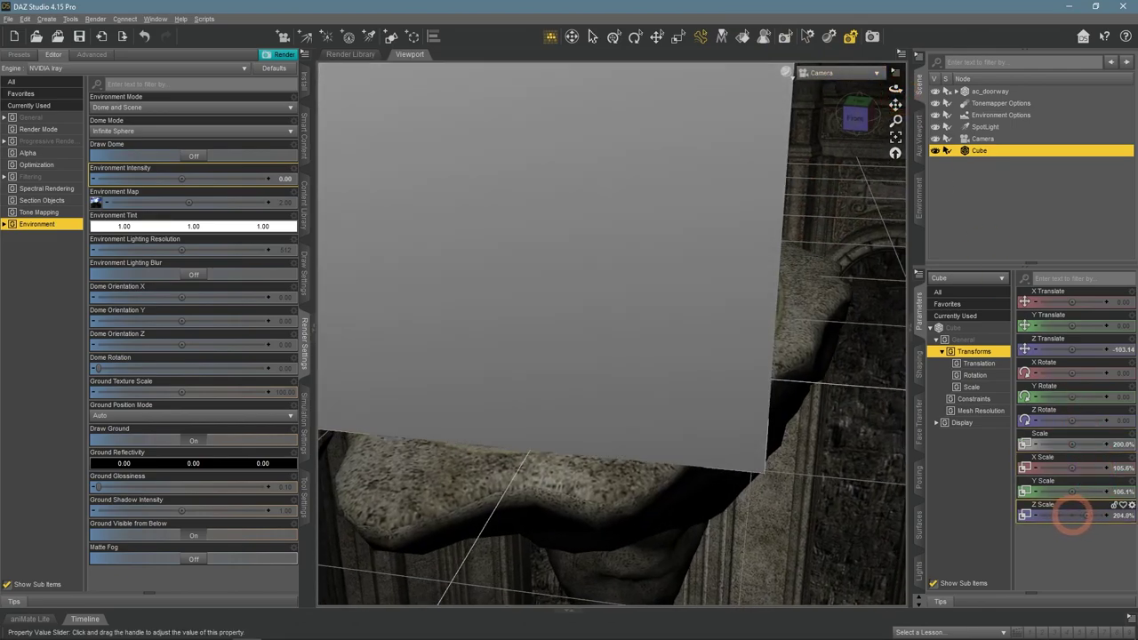
drag(1069, 300, 1077, 300)
drag(1071, 469, 1077, 469)
drag(1074, 302, 1079, 302)
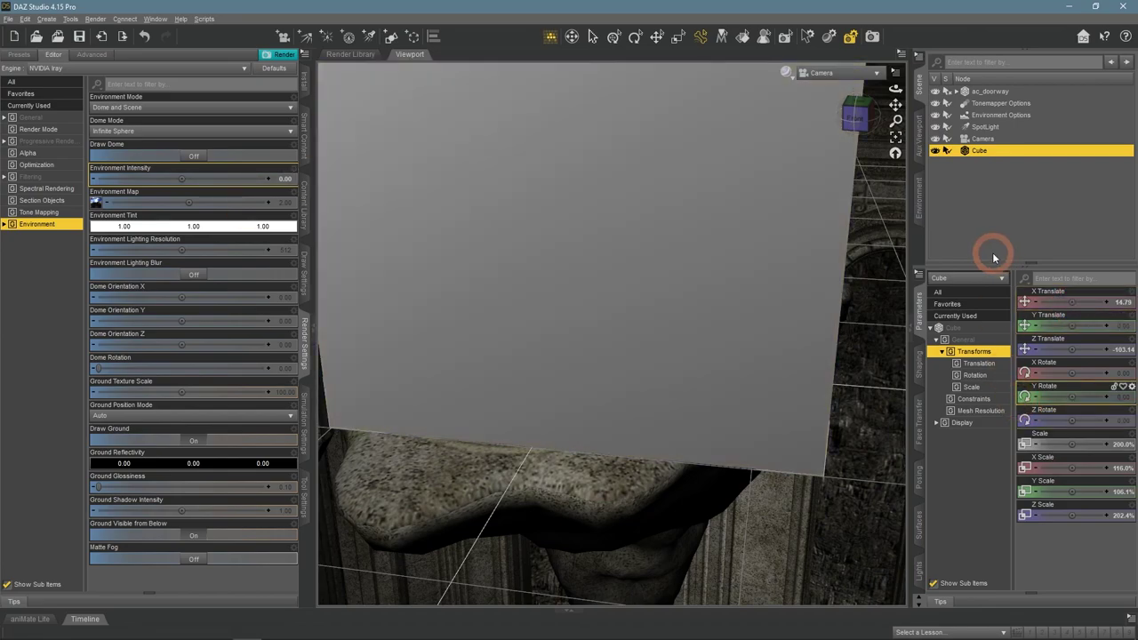
drag(1088, 325, 1067, 259)
click(787, 71)
click(796, 212)
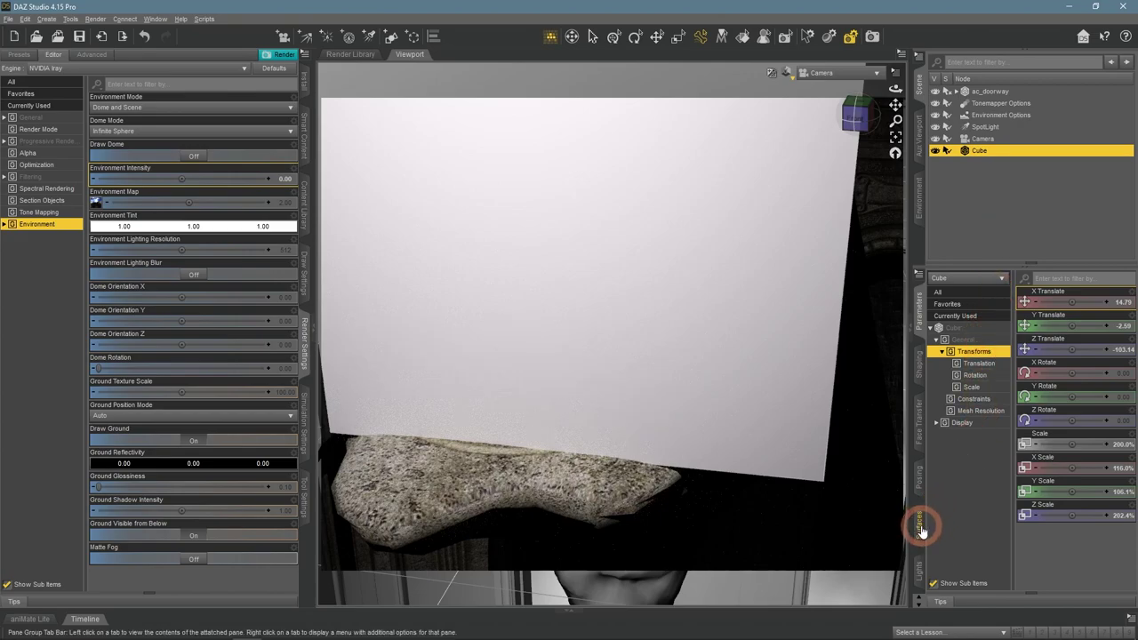
- Set the Cube surface's Glossy Layered Weight and Glossy Reflectivity to 0
click(921, 531)
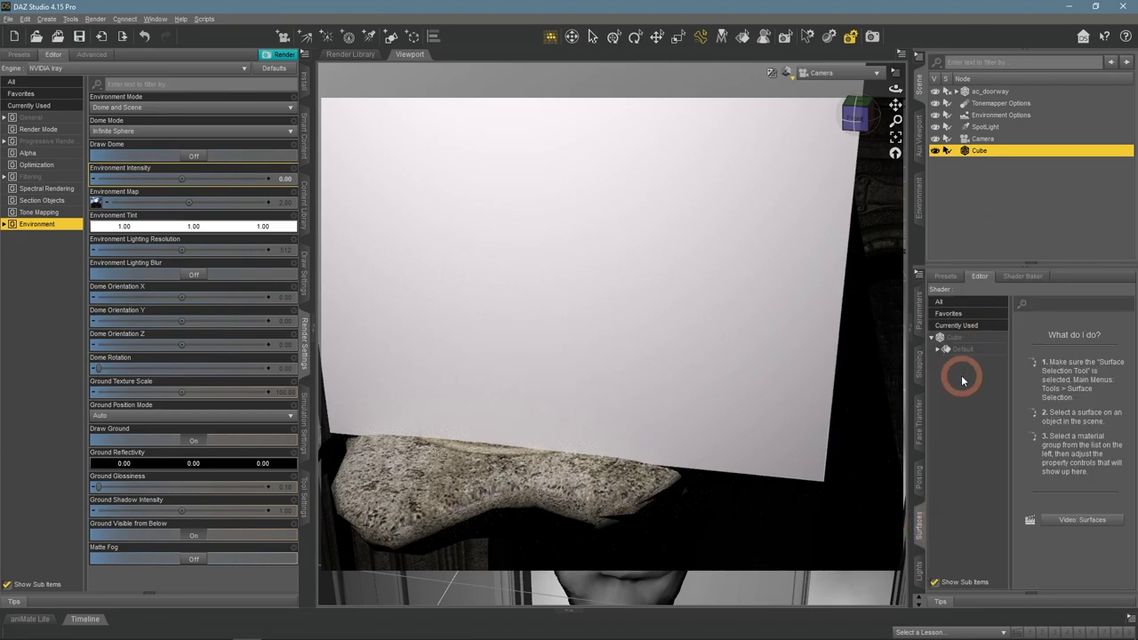
click(956, 338)
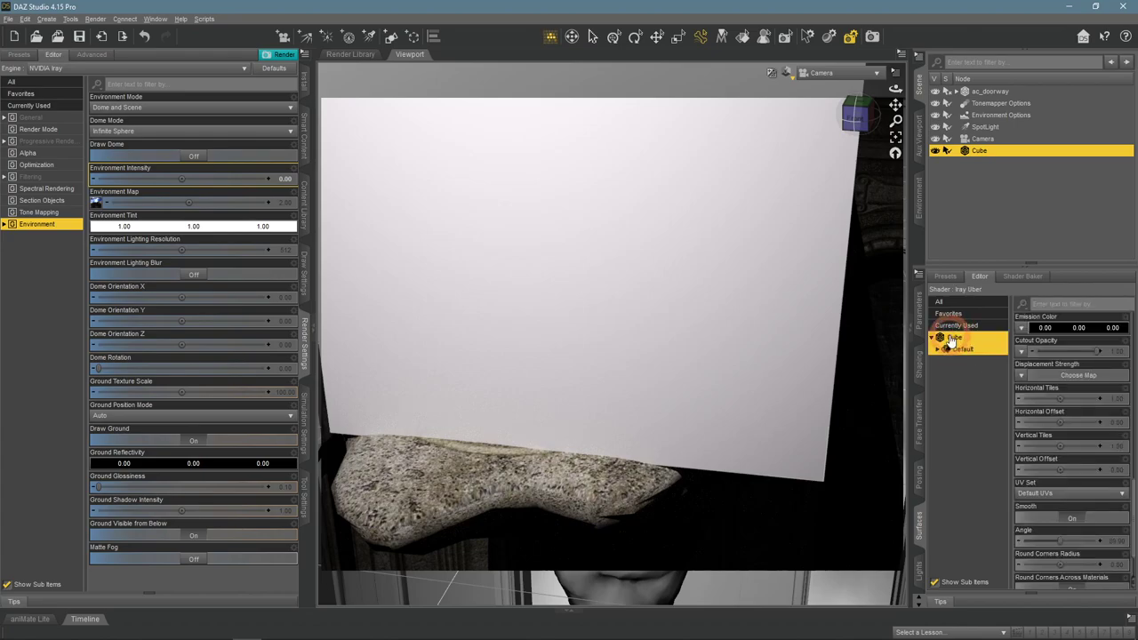
scroll(1041, 383, up, 10)
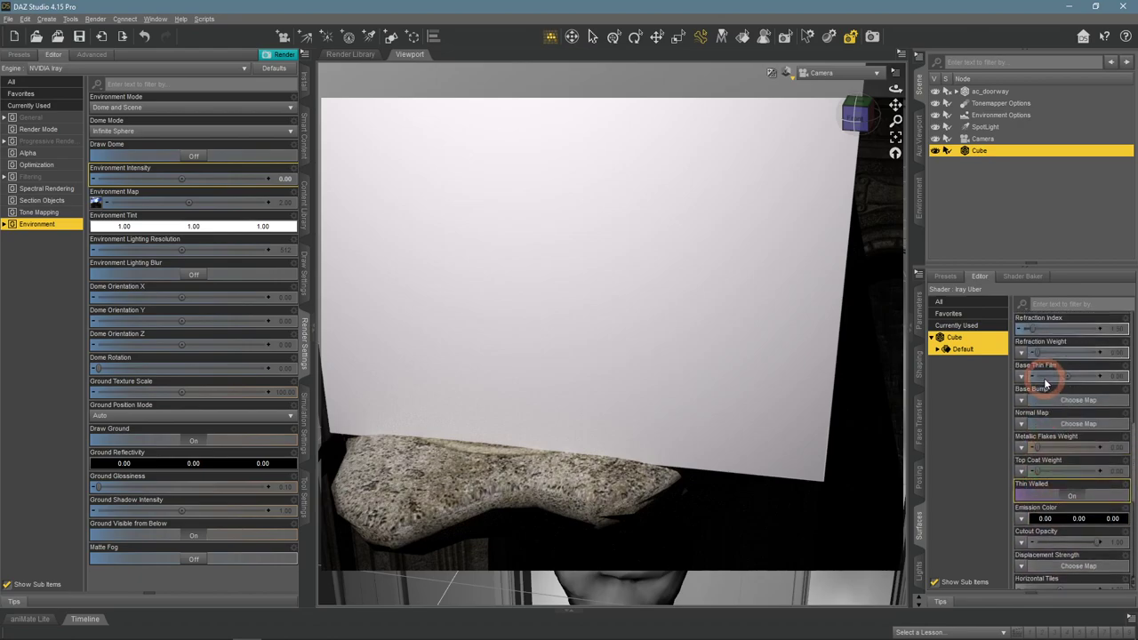
scroll(1035, 407, down, 3)
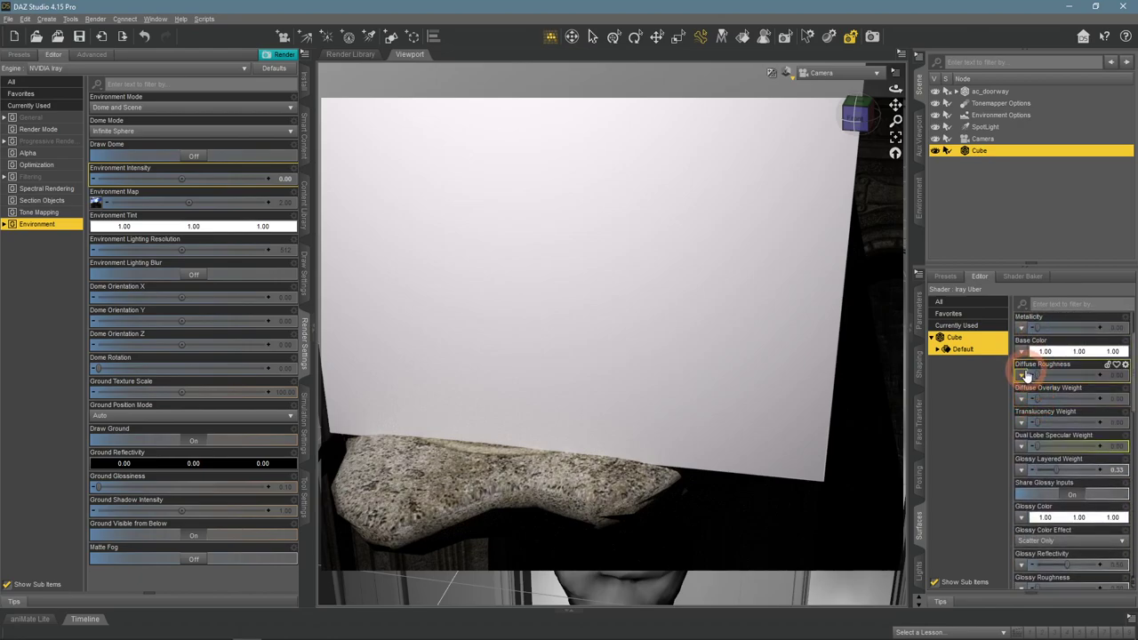
scroll(1024, 375, down, 3)
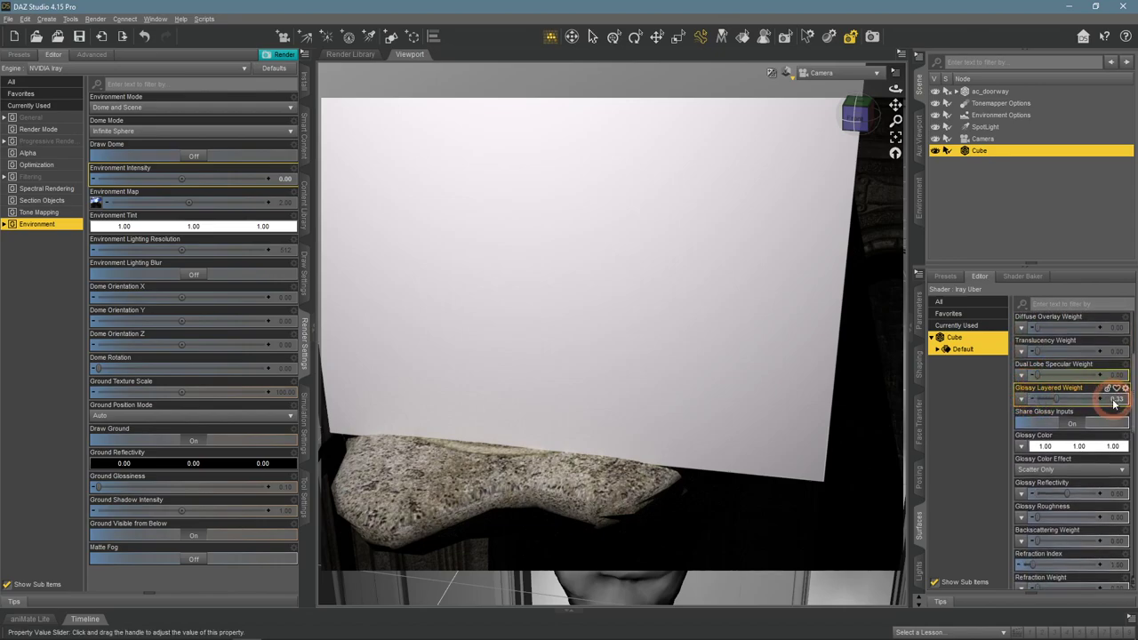
drag(1114, 403, 1021, 405)
drag(1070, 495, 999, 492)
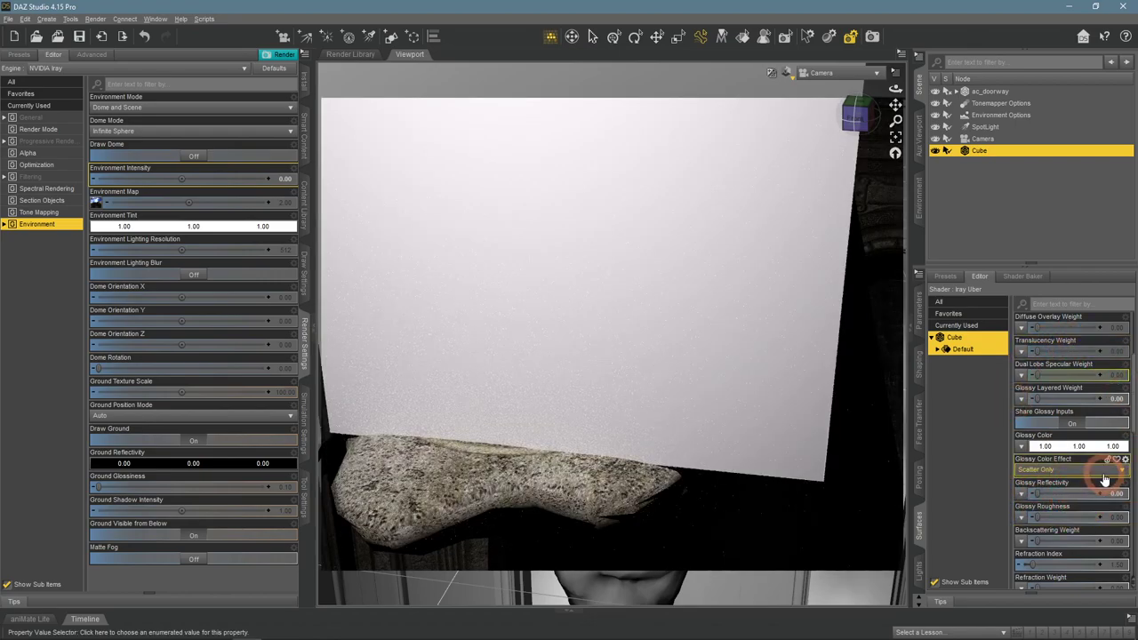
- Raise the Cube's Refraction Weight to 1.00 so it turns transparent
scroll(1100, 474, down, 3)
scroll(1102, 474, down, 3)
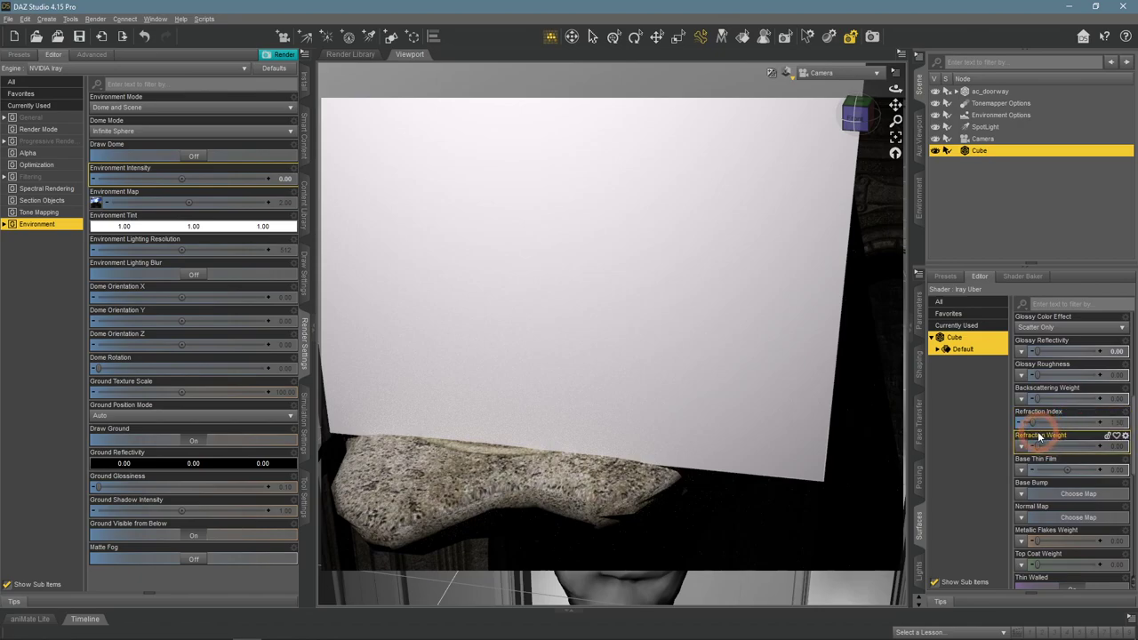
drag(1108, 455, 1045, 451)
scroll(1045, 450, down, 3)
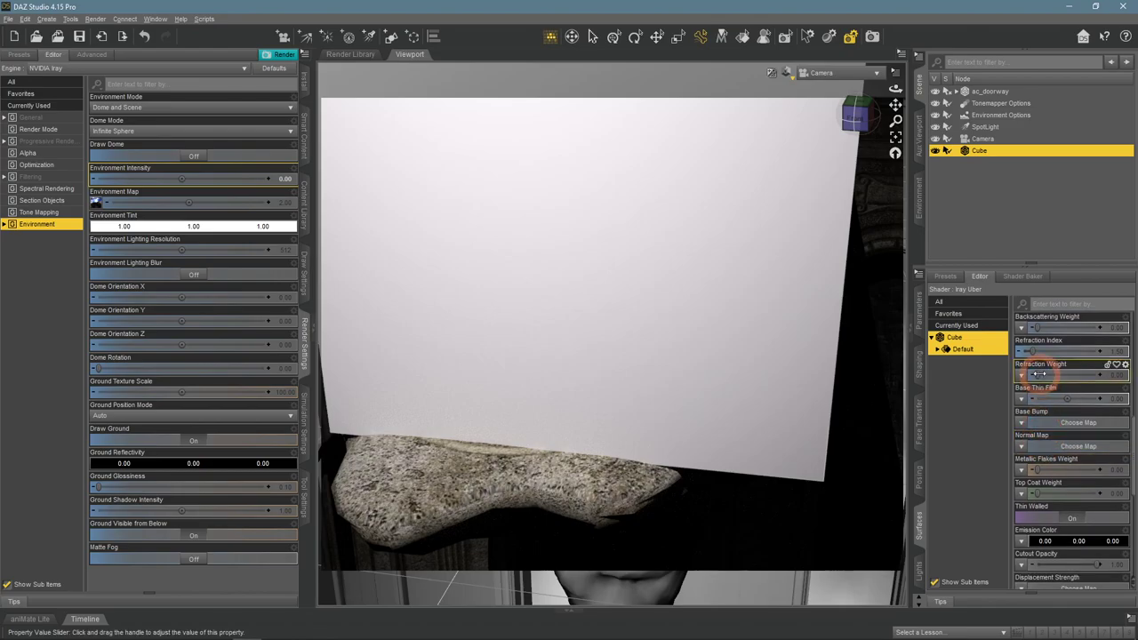
drag(1038, 374, 1121, 382)
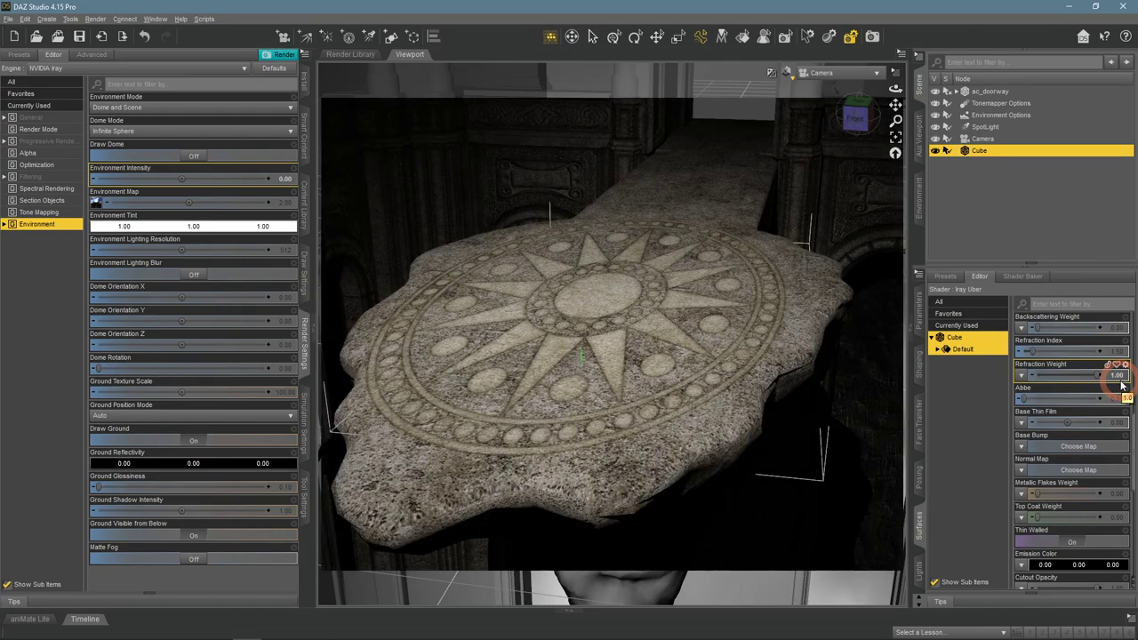
drag(1121, 384, 1119, 380)
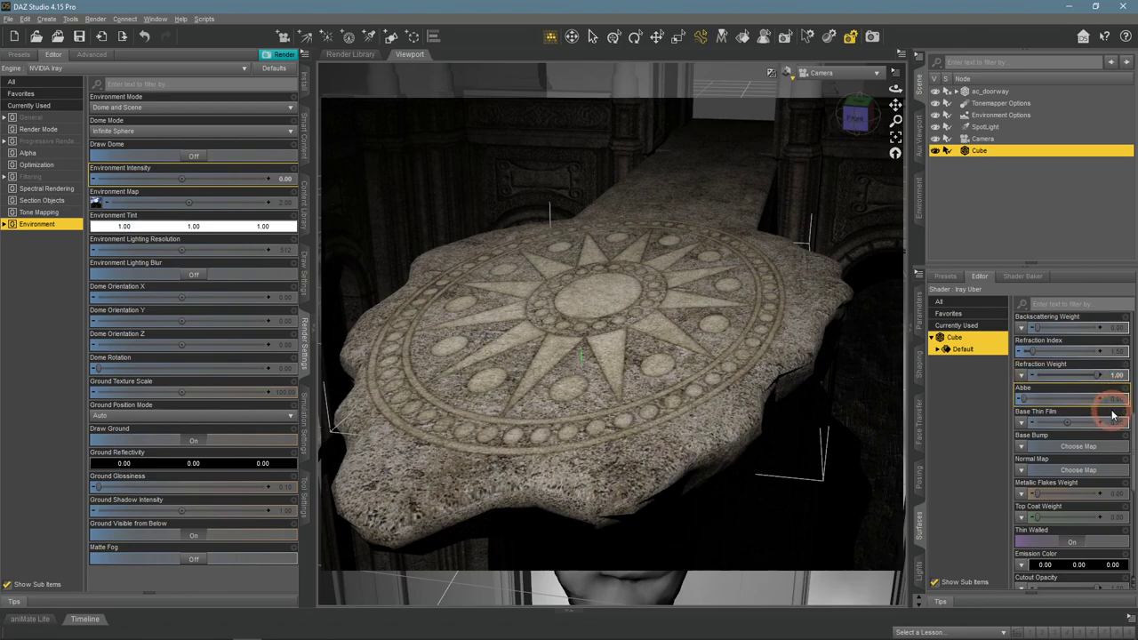
scroll(1106, 422, down, 3)
scroll(1104, 417, down, 2)
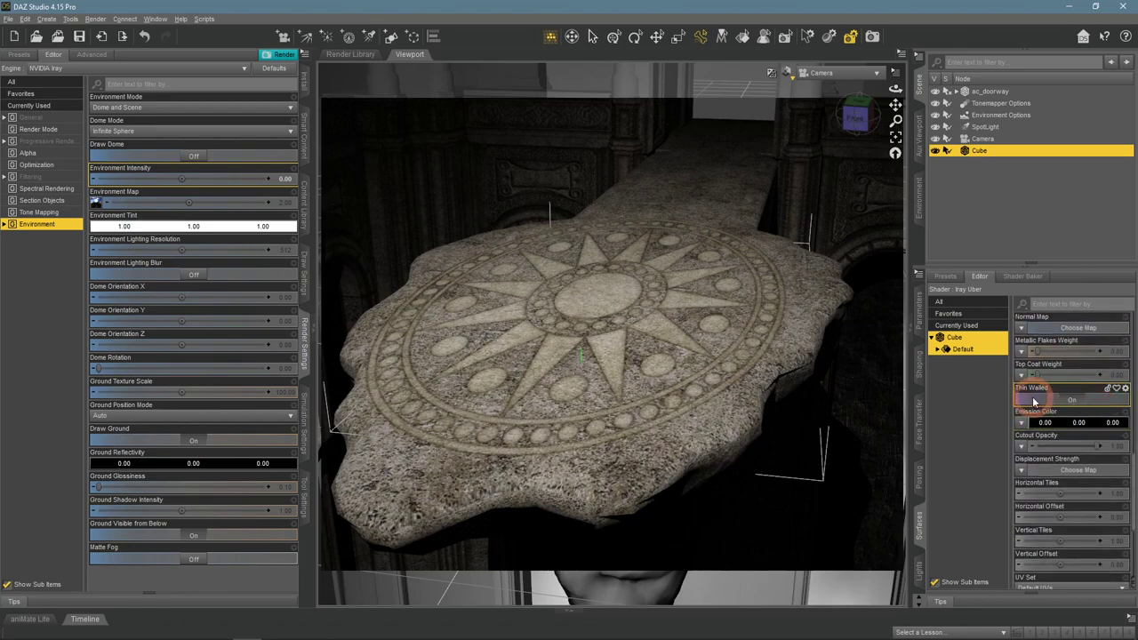
- Turn the Cube's Thin Walled setting off and drag its Refraction Index to 1.00
click(1067, 401)
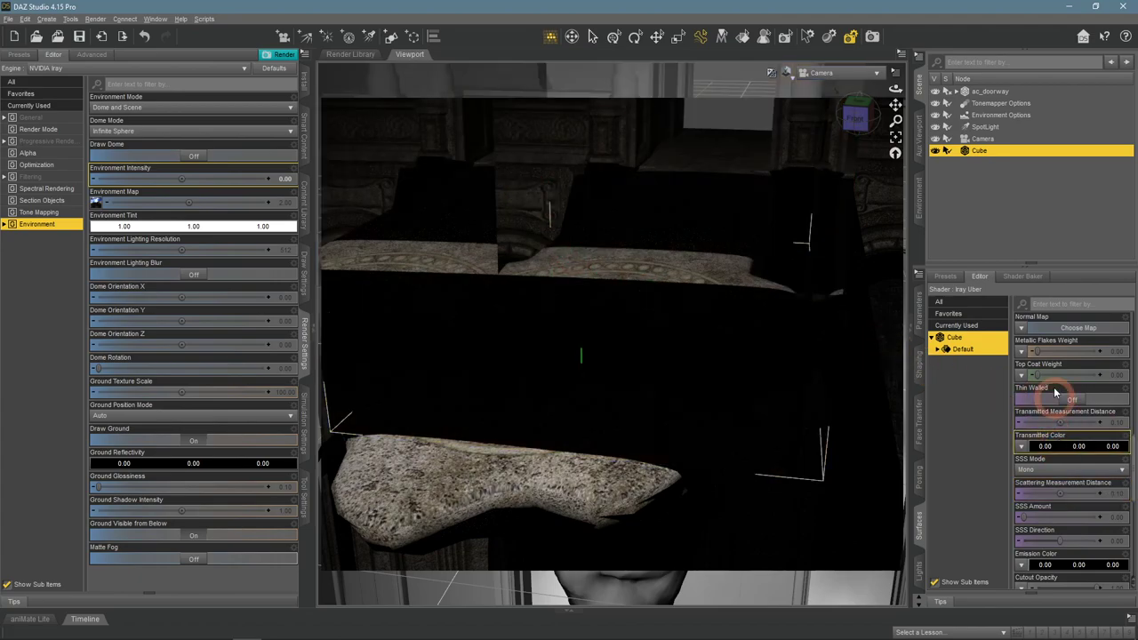
click(946, 153)
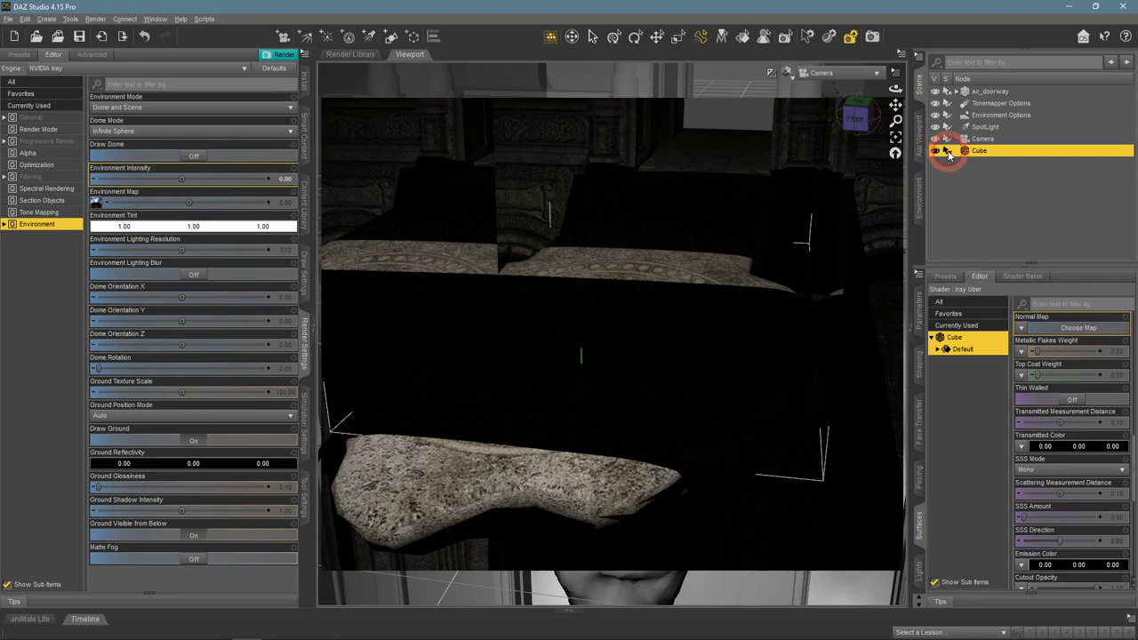
scroll(1045, 405, up, 4)
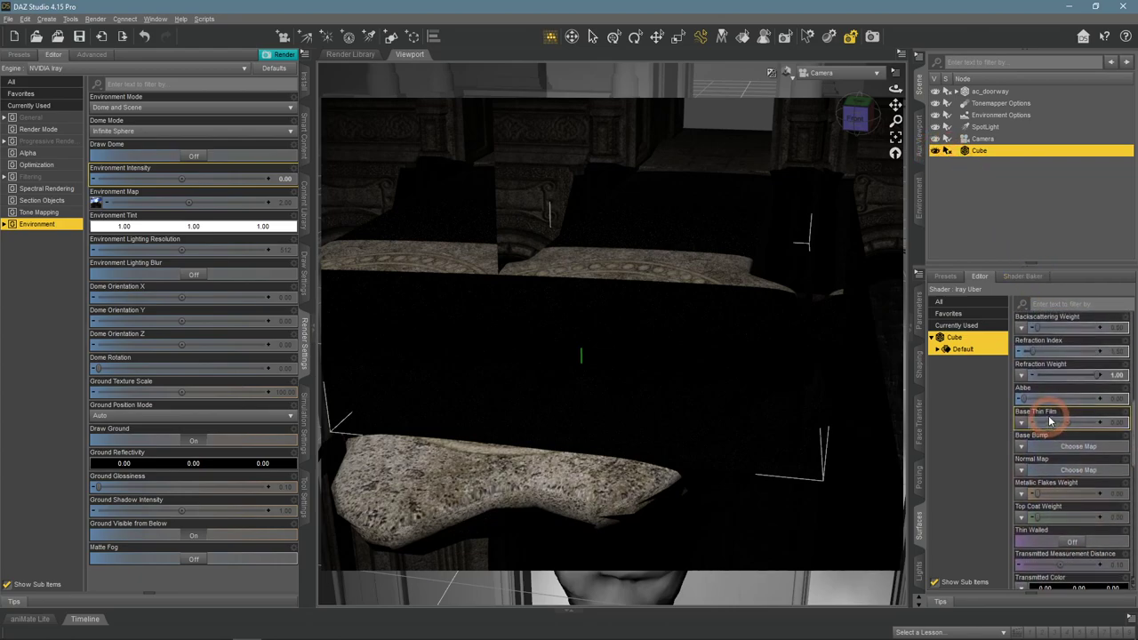
drag(1069, 380, 1105, 373)
click(1039, 353)
drag(1033, 350, 1117, 353)
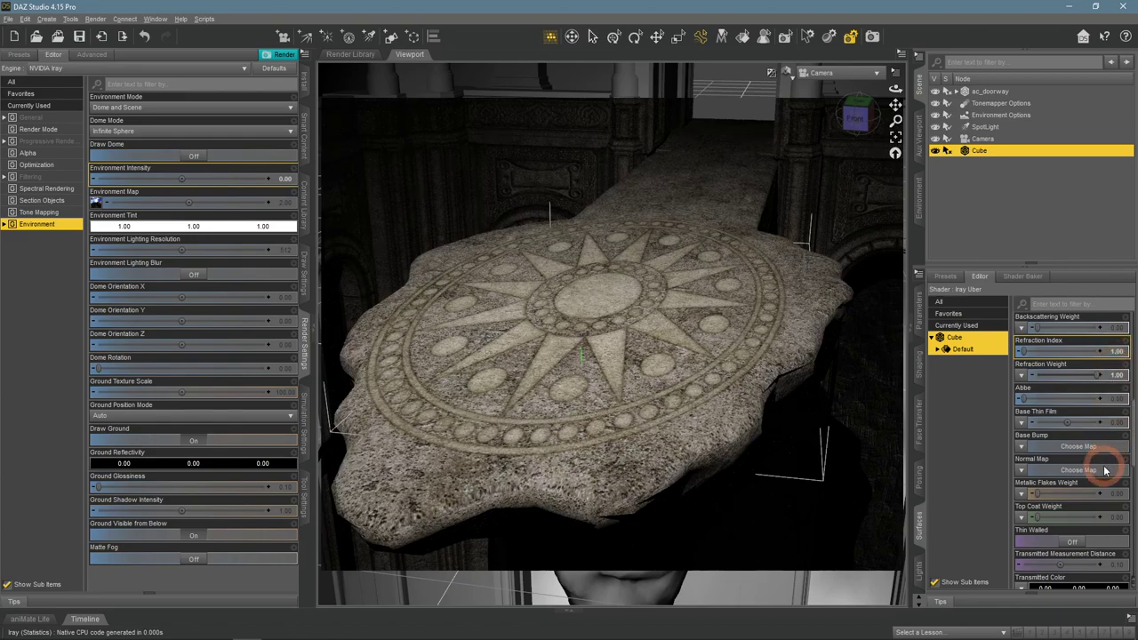
- Give the Cube a scattering measurement distance of 100 and raise its SSS Amount to 1.00
scroll(1100, 465, down, 5)
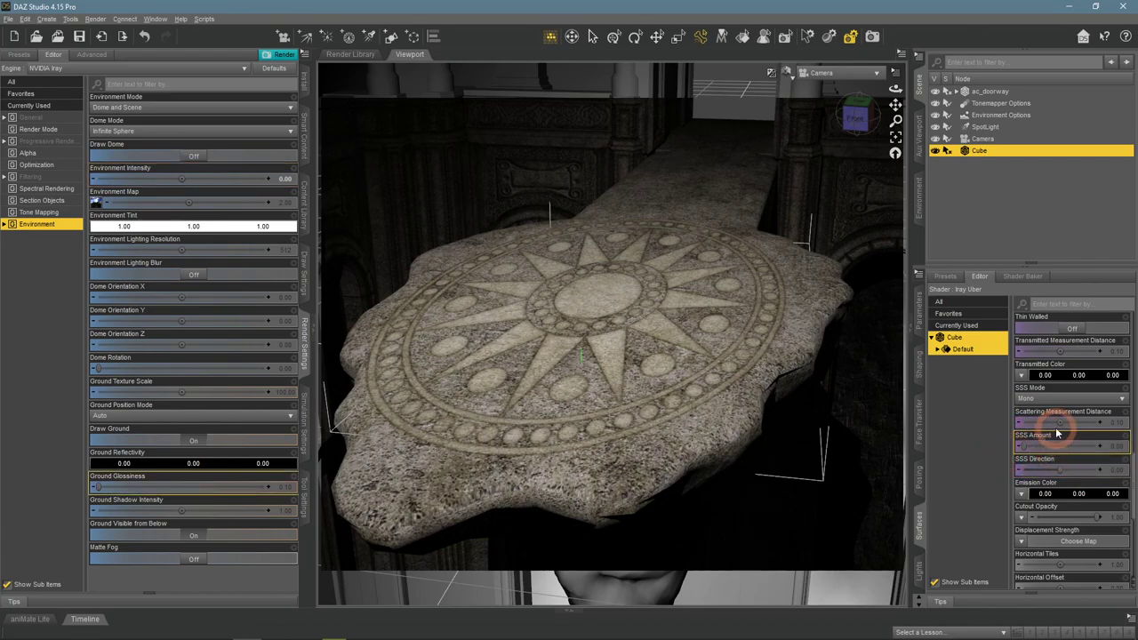
click(1117, 424)
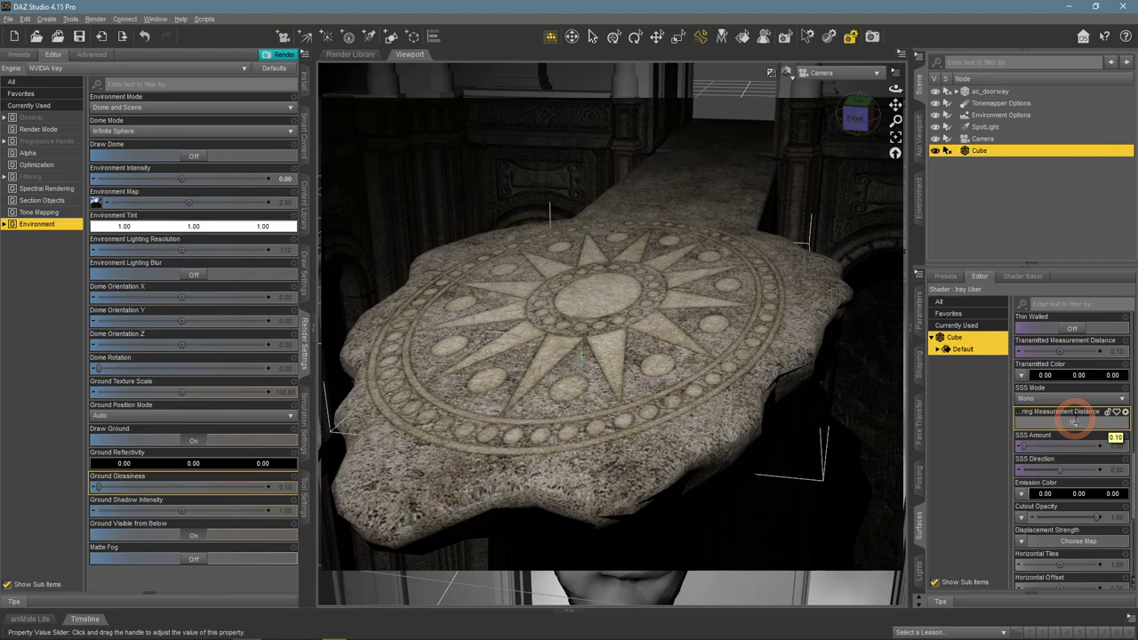
text(100)
key(Return)
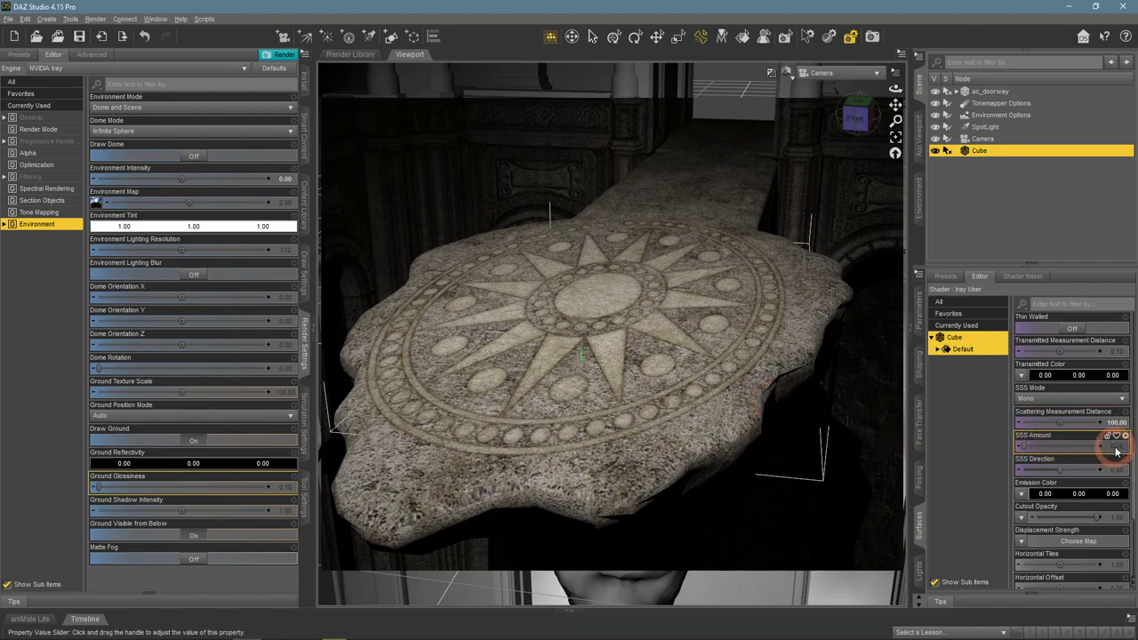
drag(1023, 440, 1123, 451)
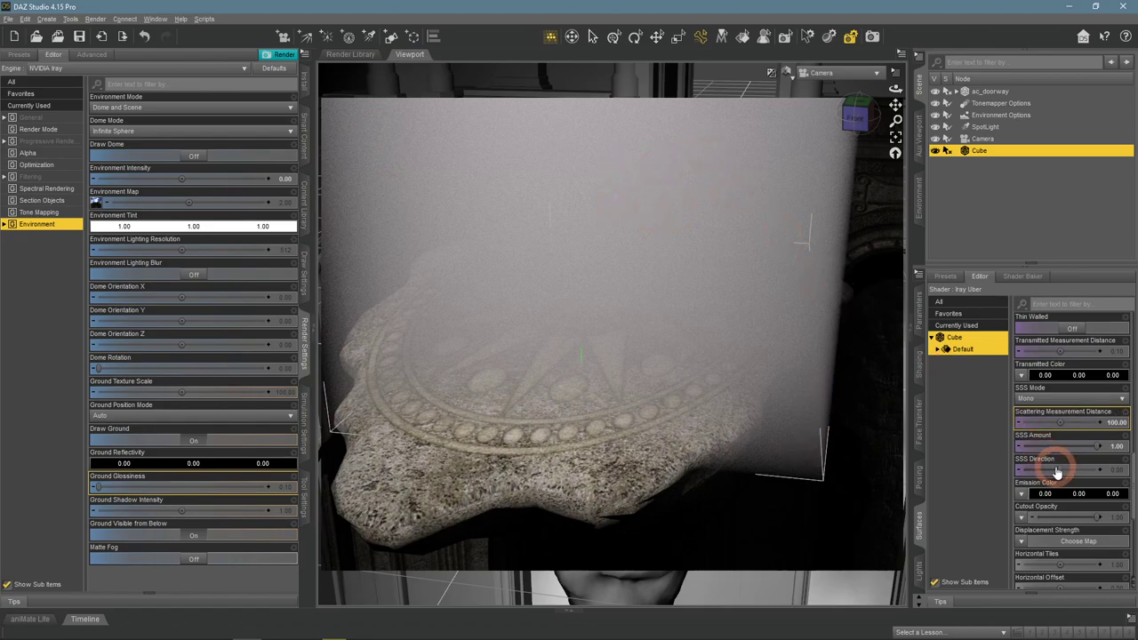
- Try several SSS Direction values on the cube's fog, including a negative one, to compare
drag(1058, 470, 1107, 480)
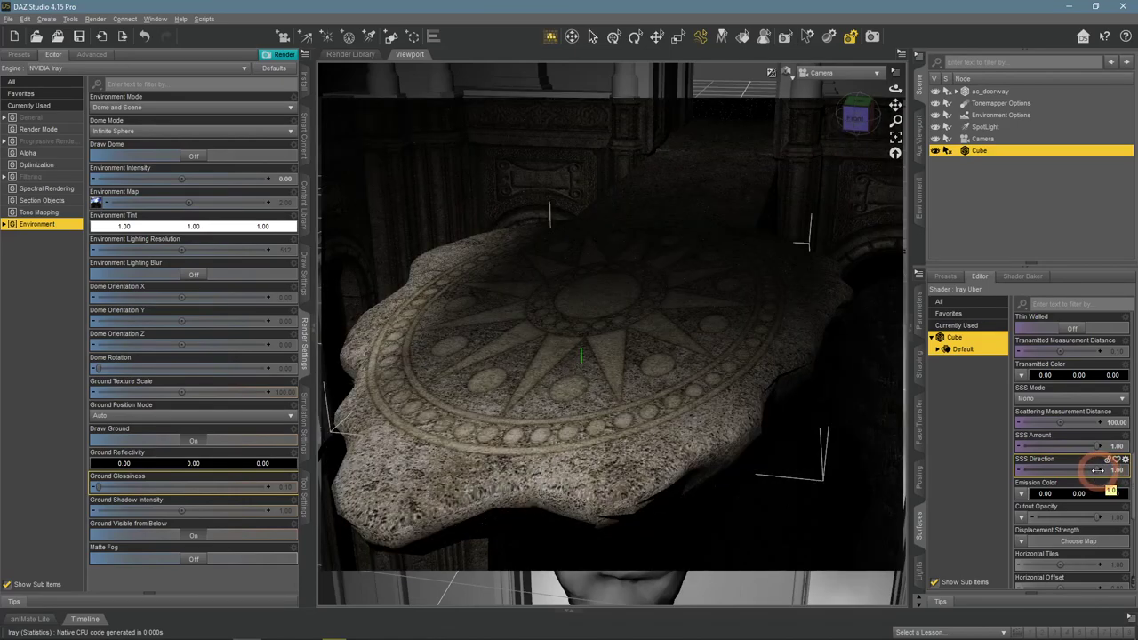
drag(1098, 471, 1082, 469)
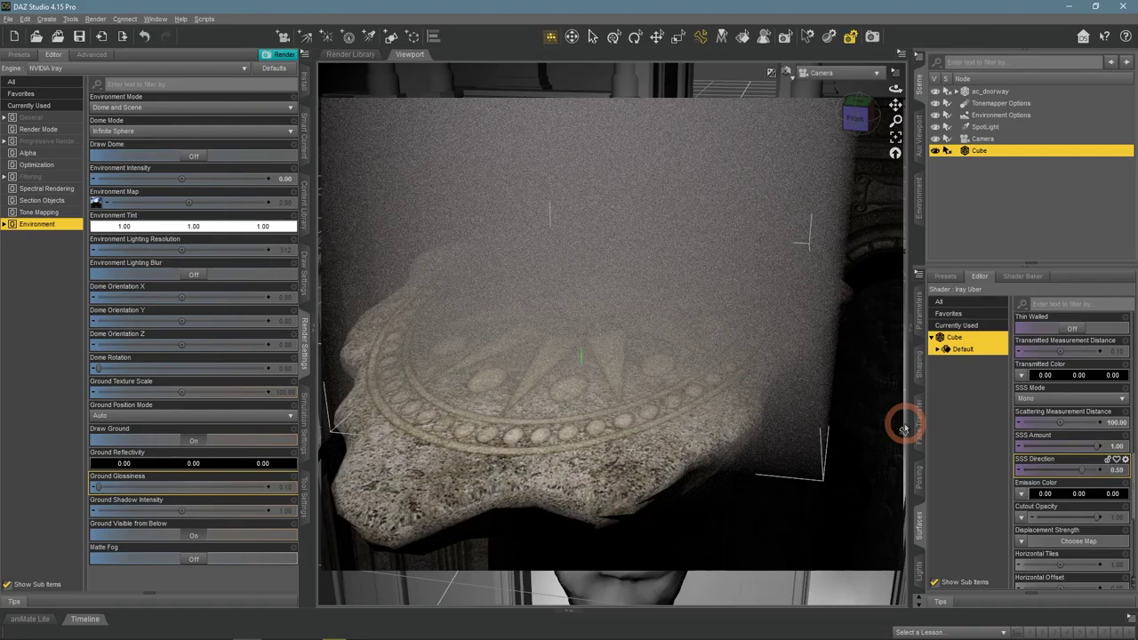
drag(1076, 471, 1013, 478)
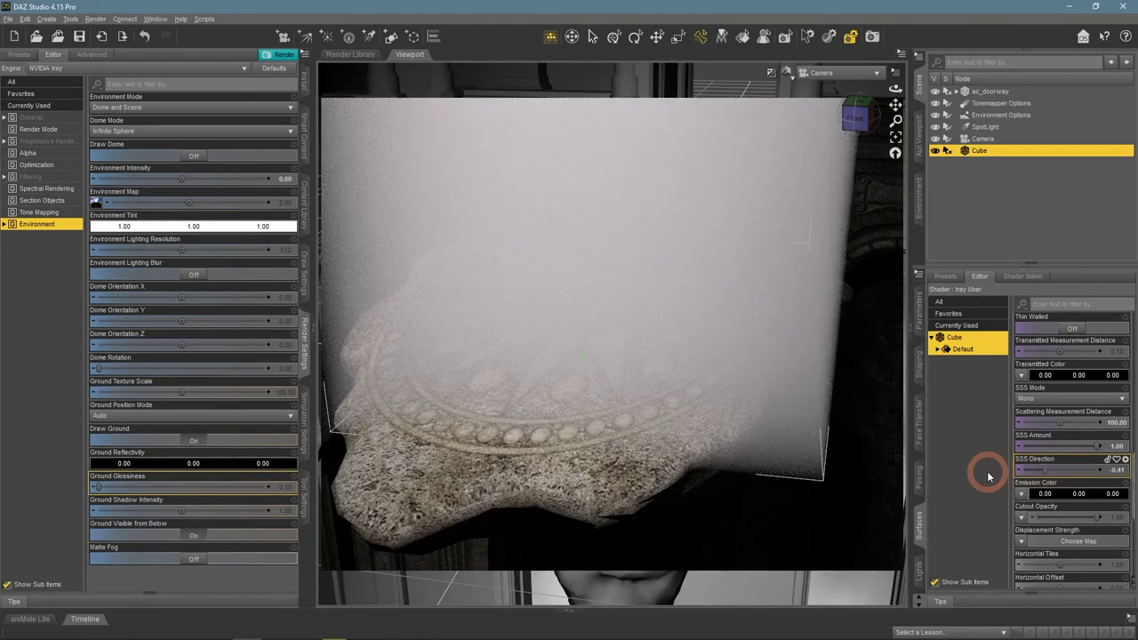
- Set the fog's SSS Amount to 0.10, SSS Direction to 0.50 and scattering distance to 50
double_click(1119, 452)
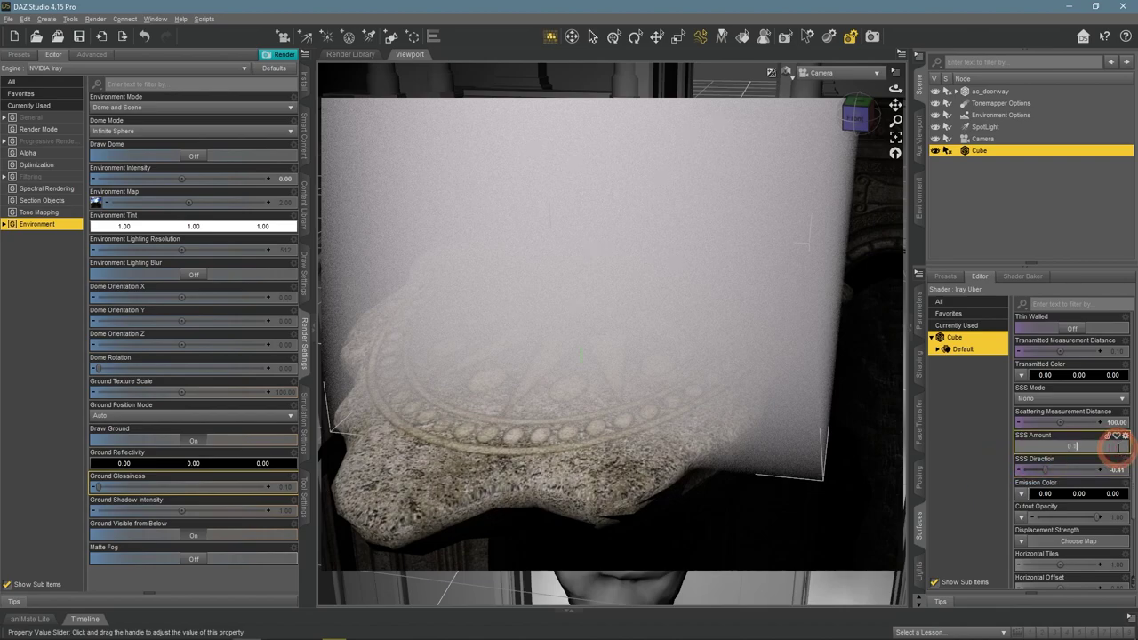
text(0.1)
key(Return)
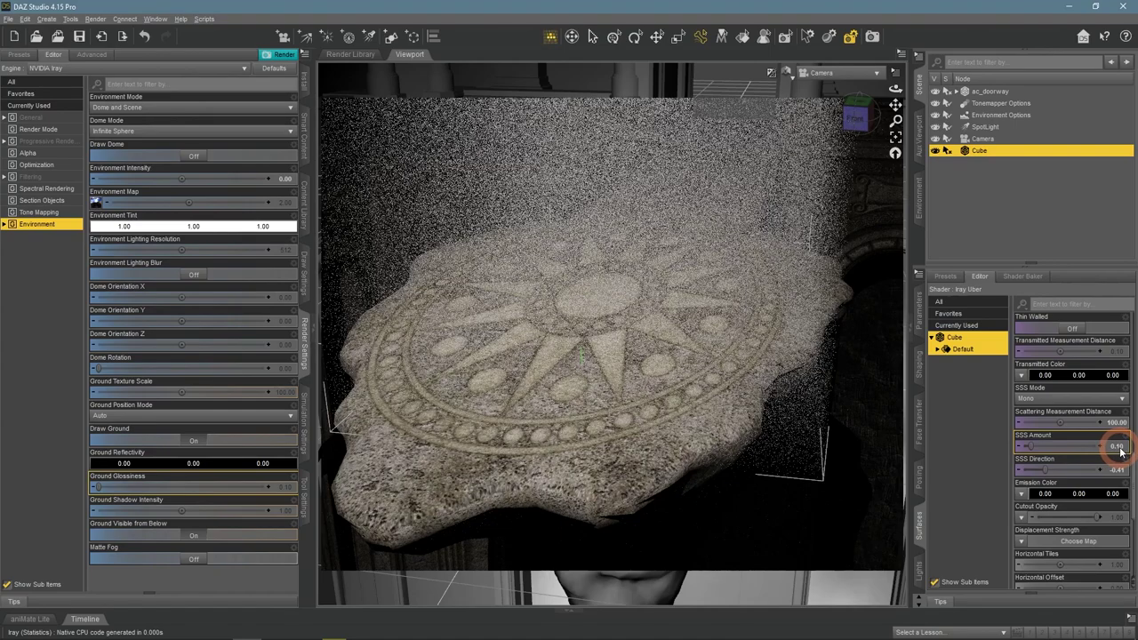
double_click(1118, 471)
key(Return)
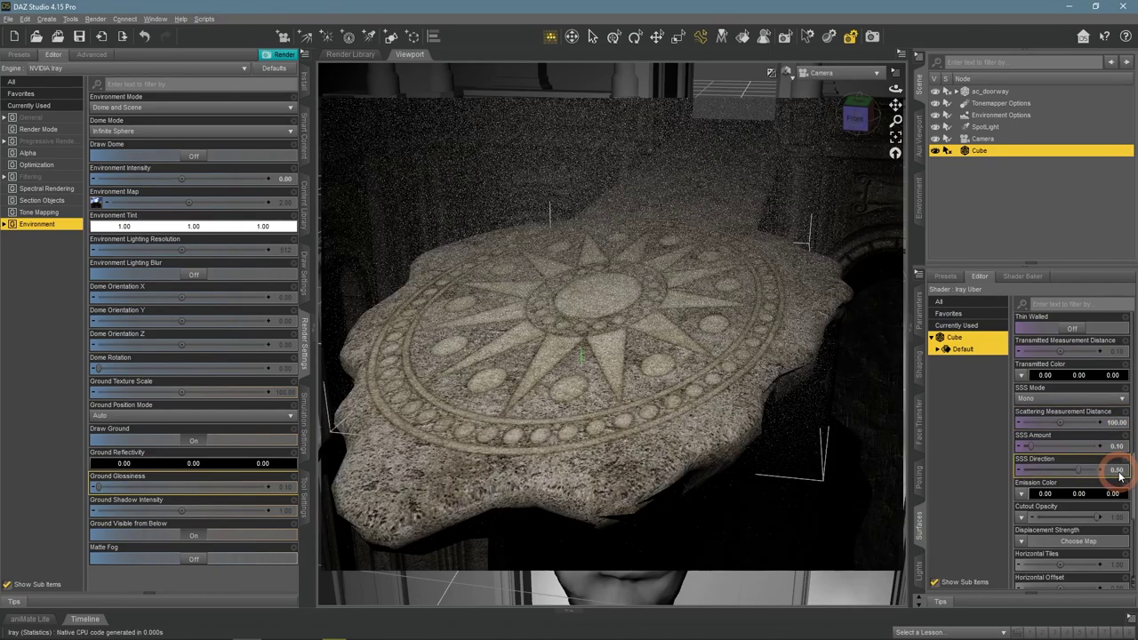
double_click(1111, 423)
text(50)
key(Return)
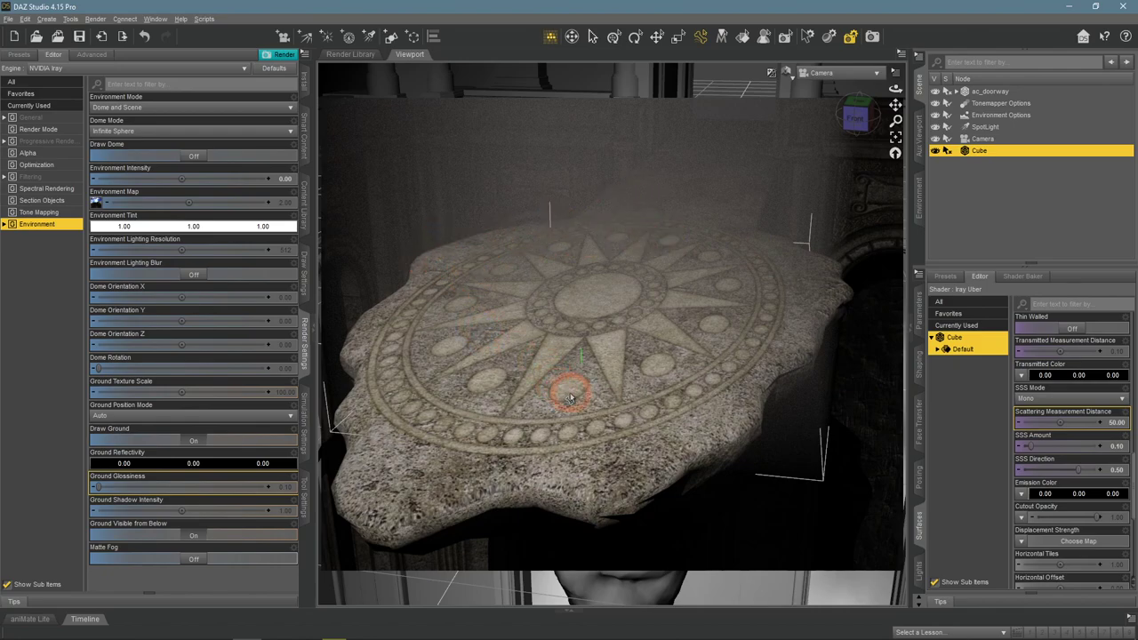
- Select the SpotLight and narrow its Spread Angle to 30, then to 10
drag(985, 126, 982, 131)
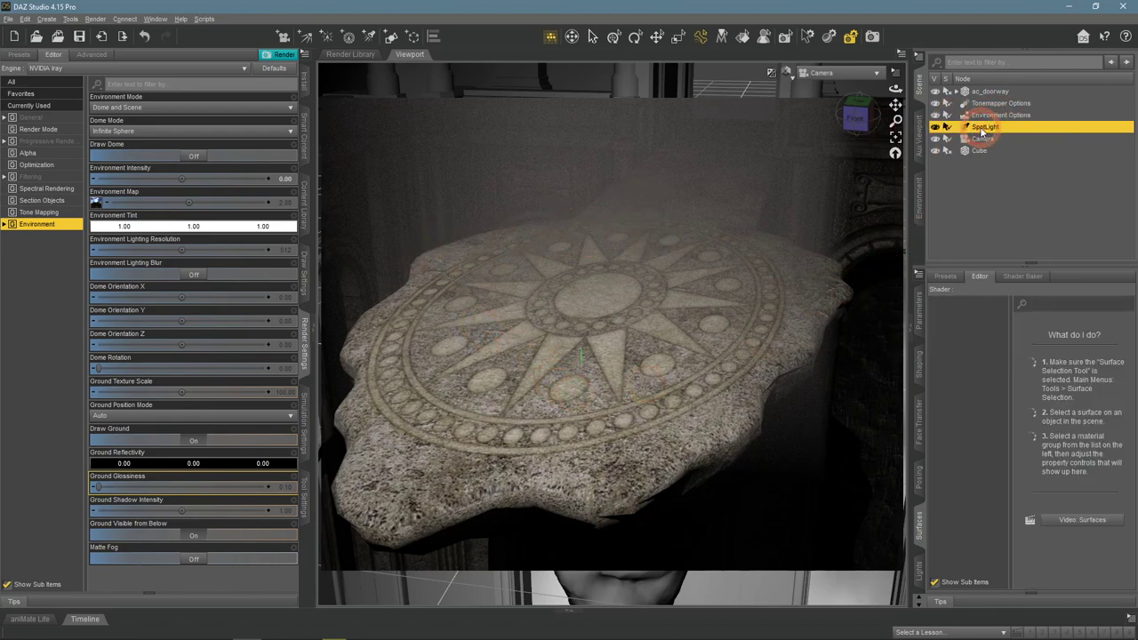
click(921, 569)
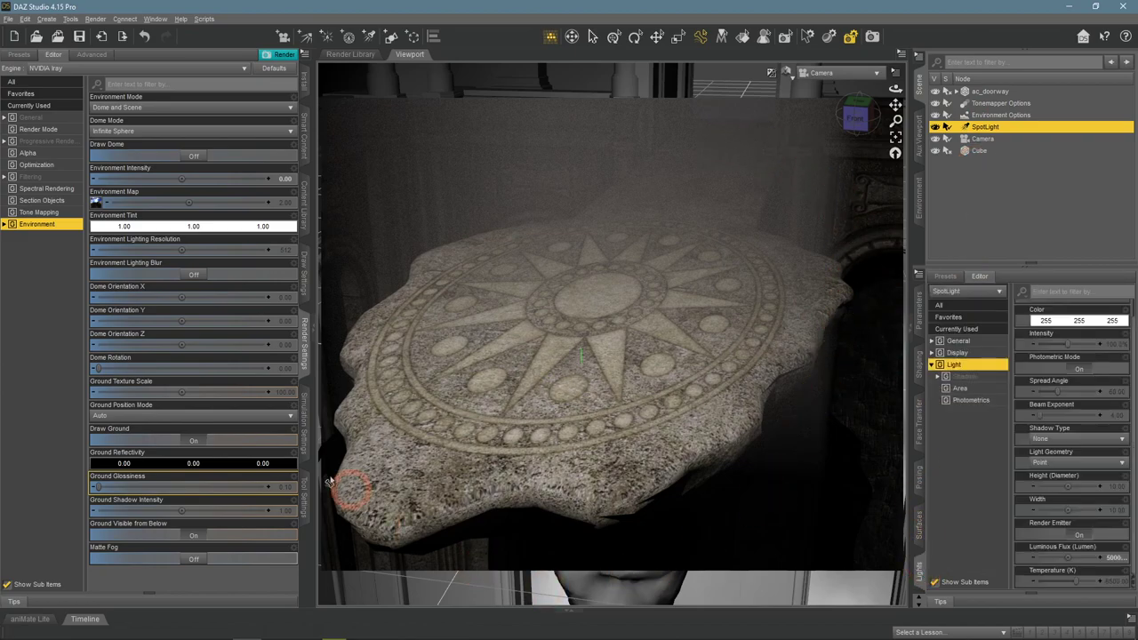
click(1116, 397)
text(30)
key(Return)
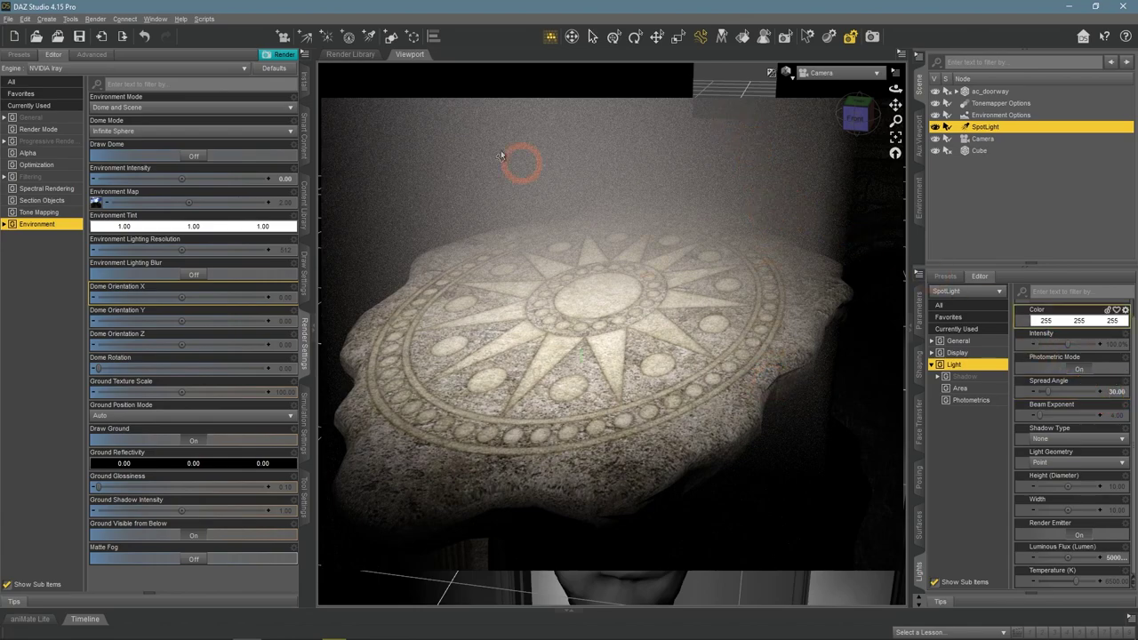
click(1117, 396)
text(10)
key(Return)
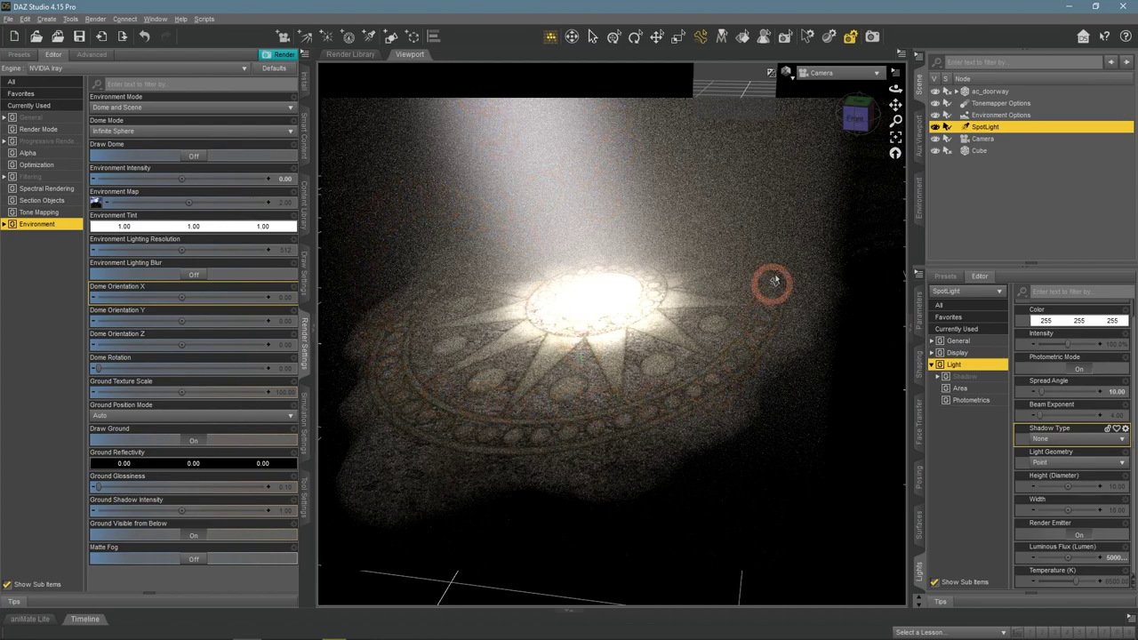
- Lower the Cube's SSS Amount to 0.05, then bring up the SpotLight's light properties again
click(980, 151)
click(921, 530)
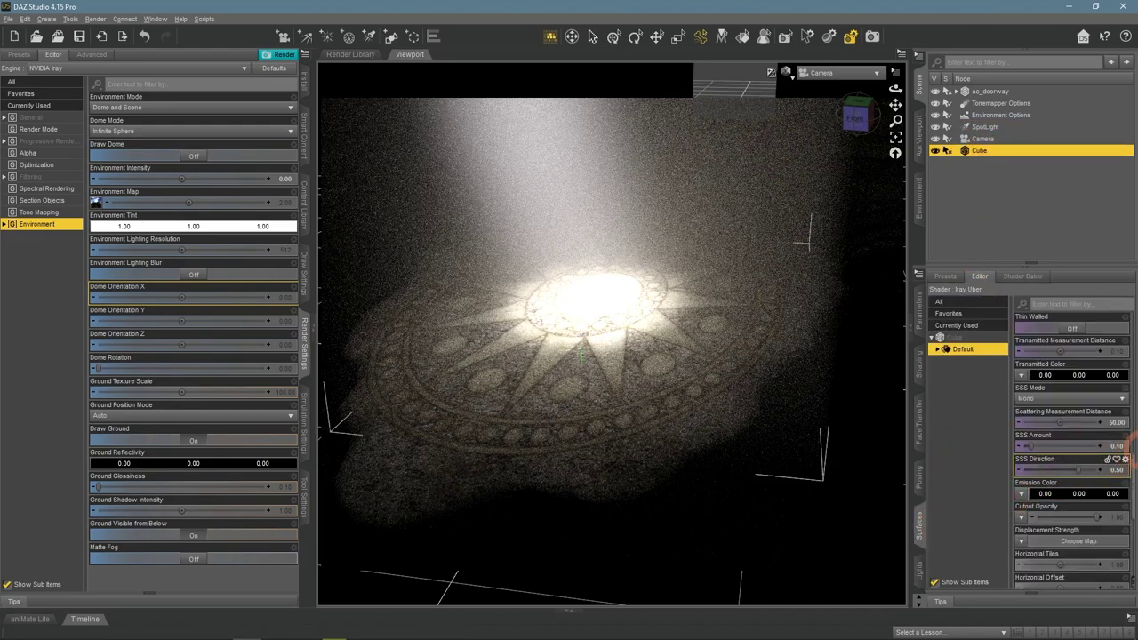
click(1117, 447)
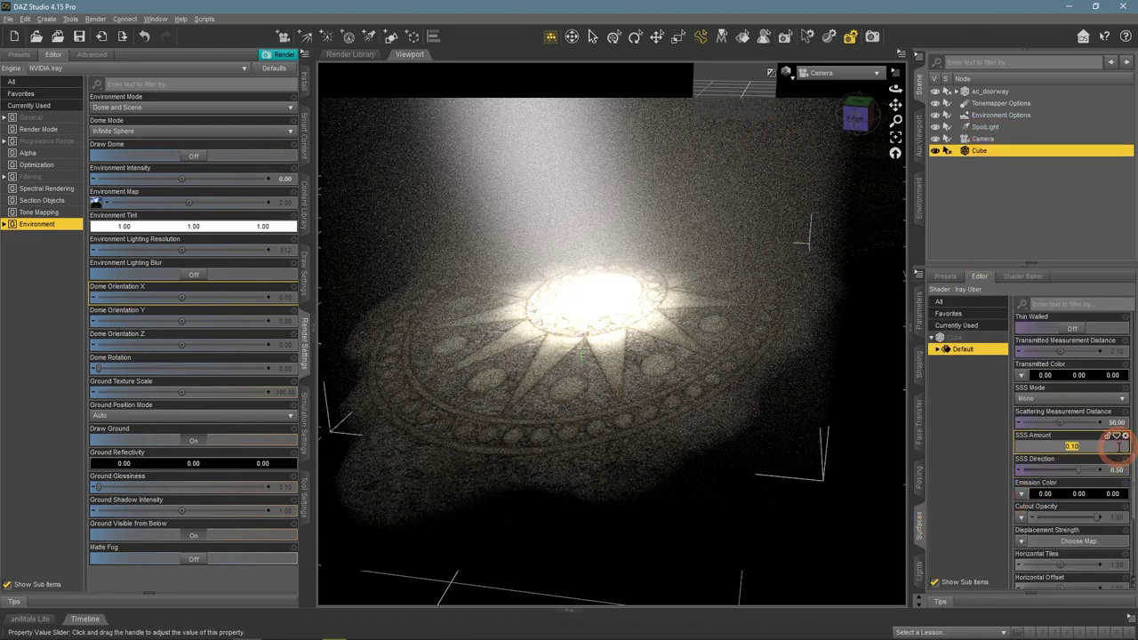
key(Return)
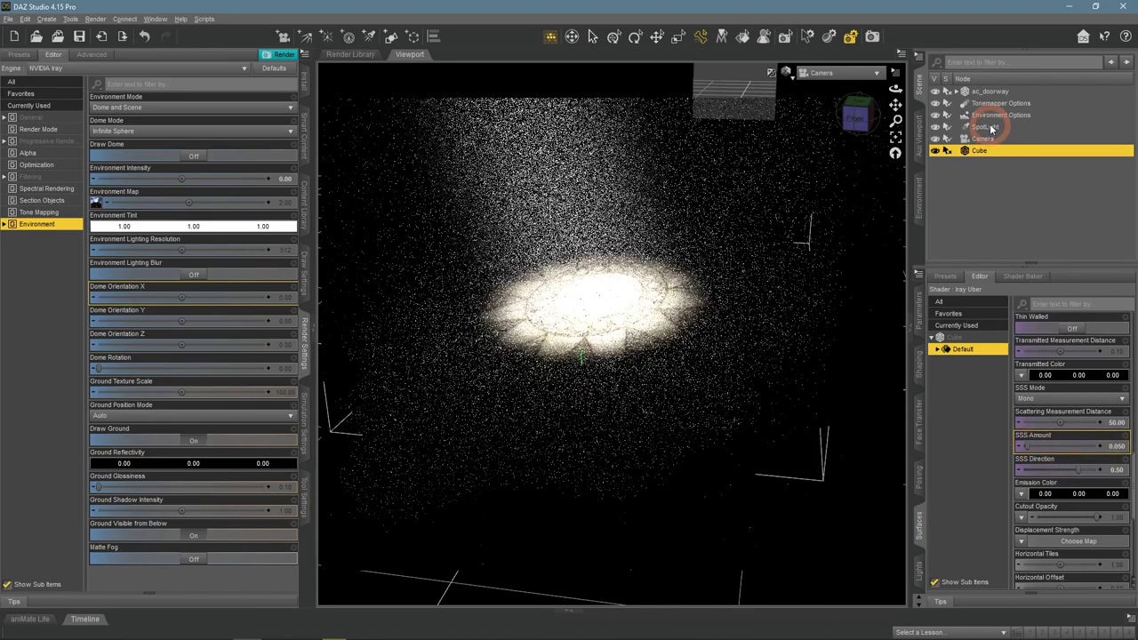
click(989, 126)
click(921, 578)
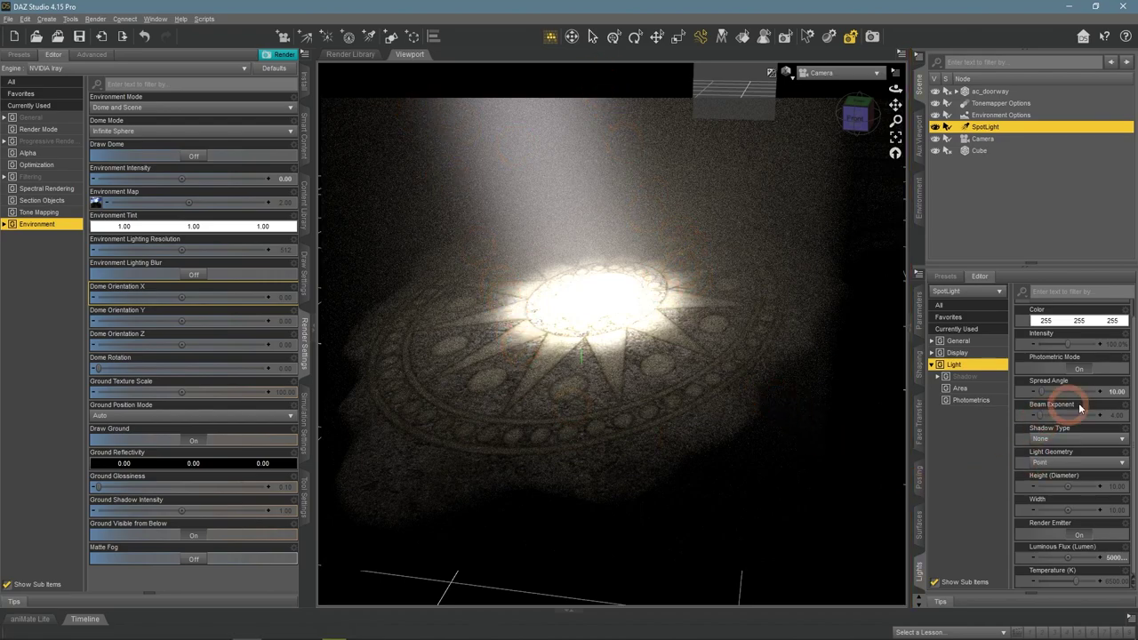
- Tighten the SpotLight's Spread Angle to 3 for a thin, sharp beam
click(1117, 394)
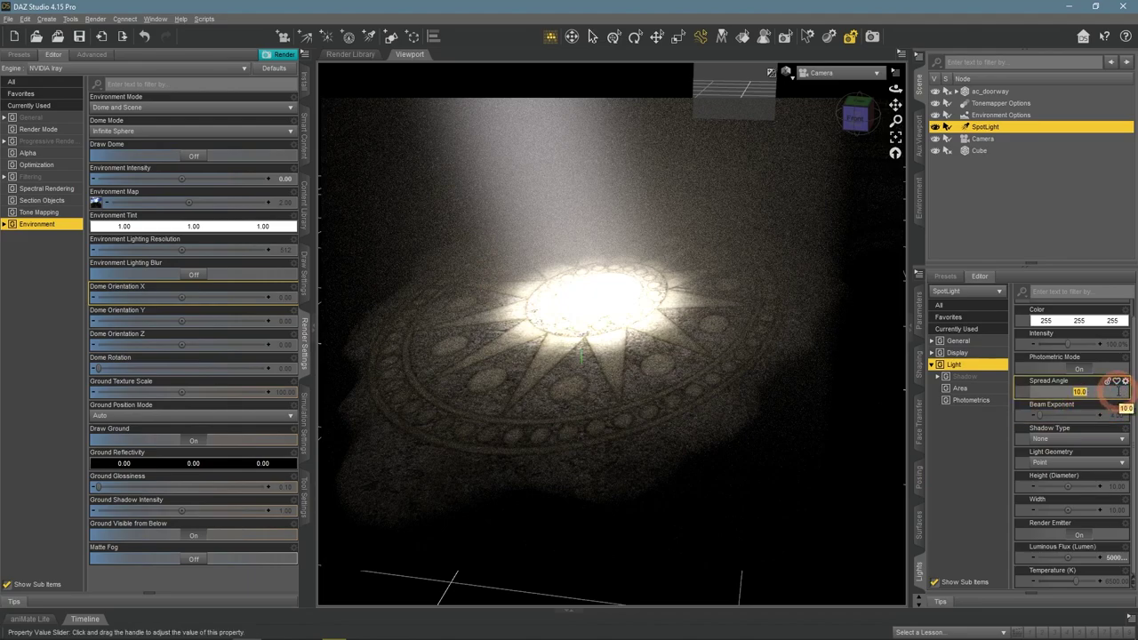
text(3)
key(Return)
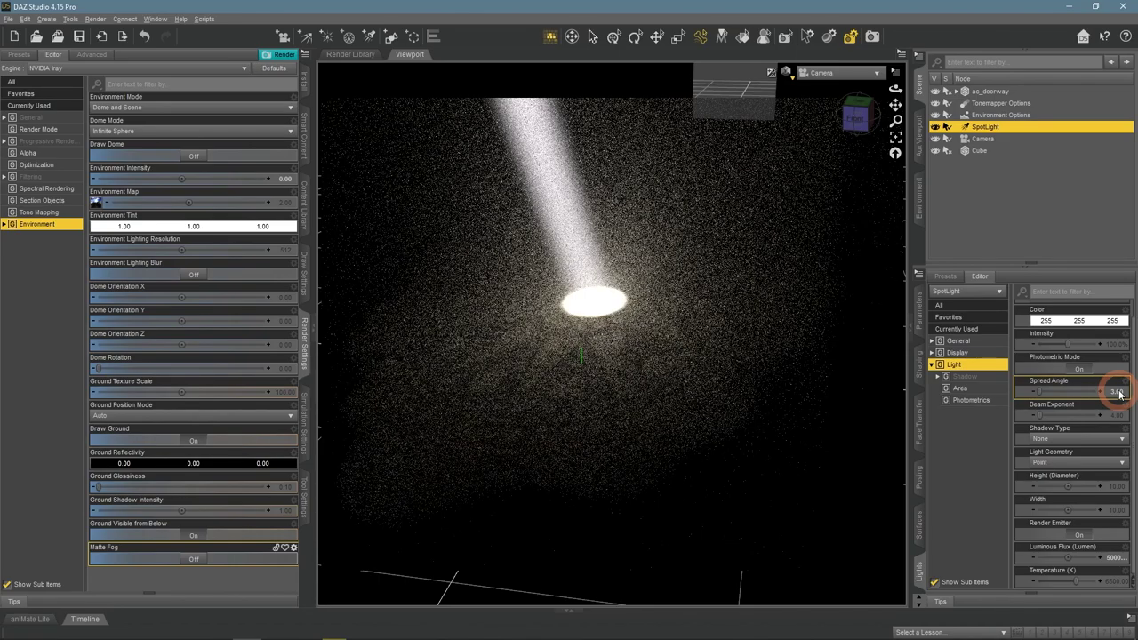
click(1118, 392)
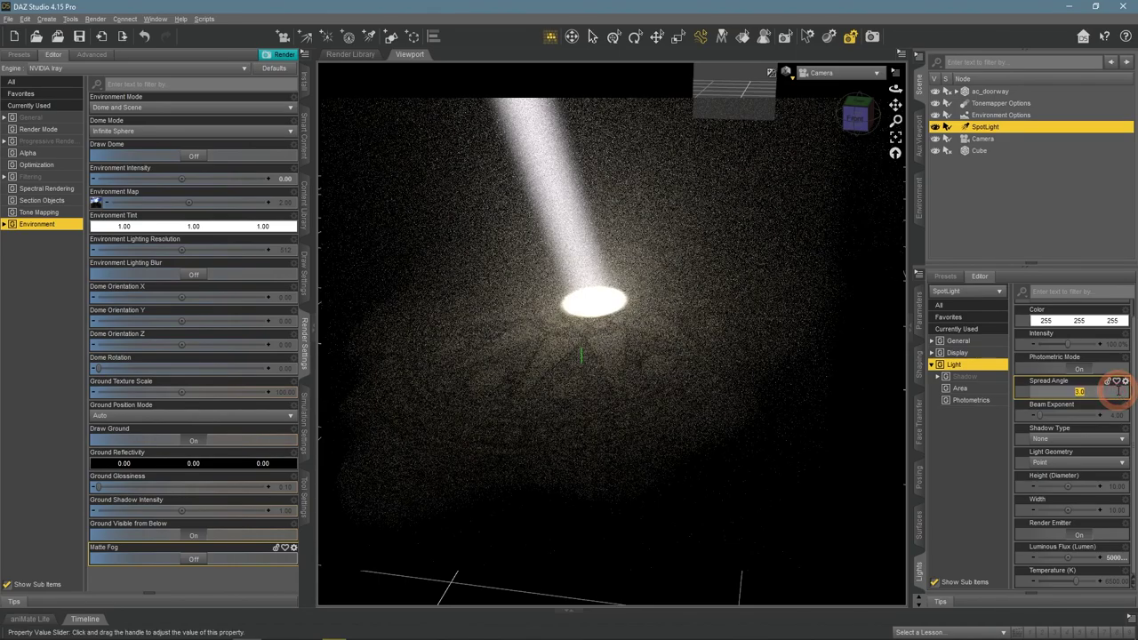
- Set the SpotLight's Spread Angle to 5 and the Environment Intensity to 0.75
text(5)
key(Return)
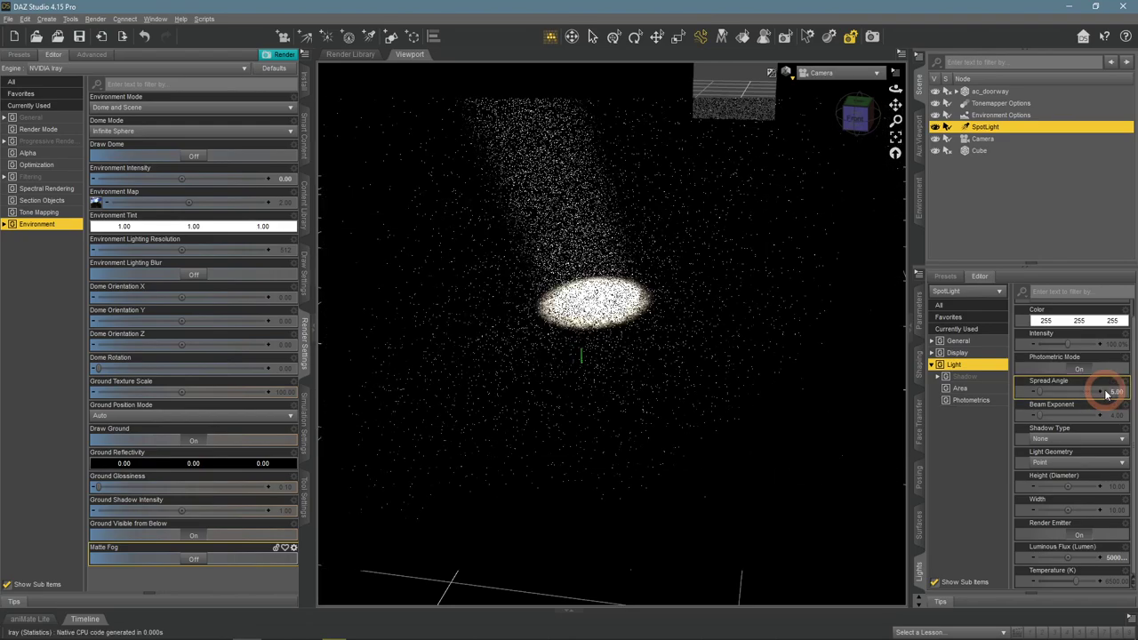
click(285, 180)
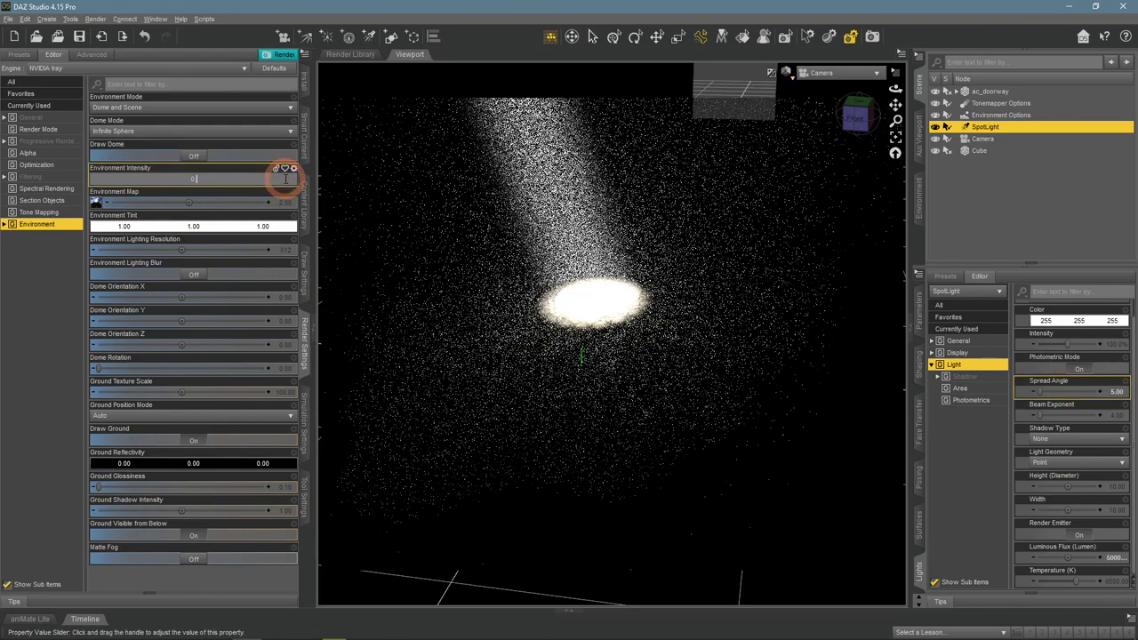
text(0.75)
key(Return)
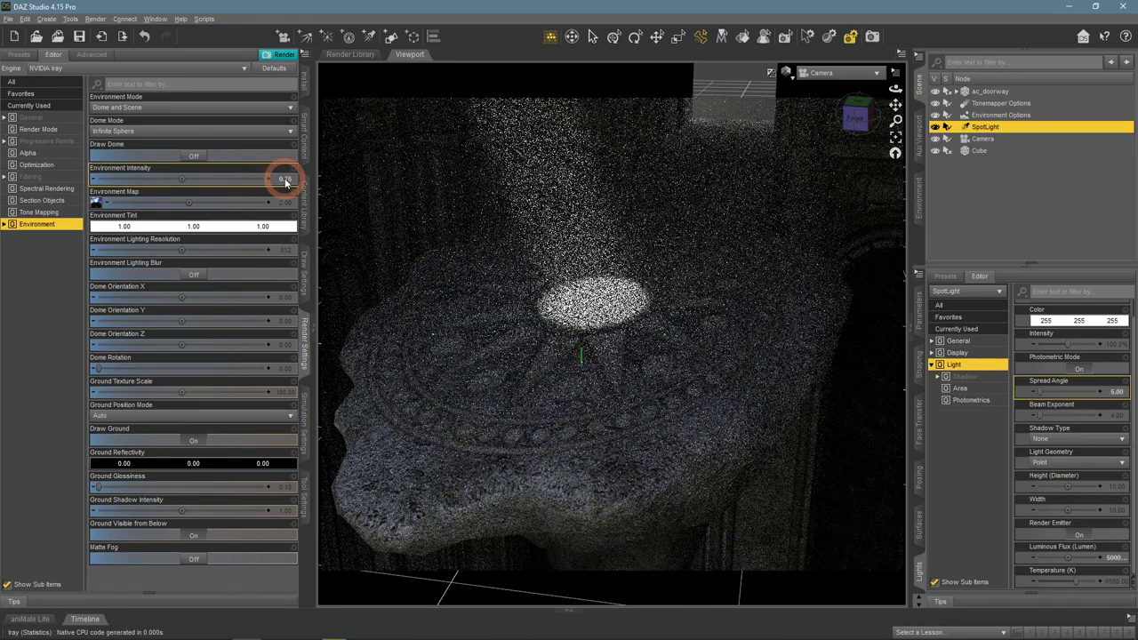
- Select the Cube and set its Scattering Measurement Distance to 75
click(444, 178)
click(978, 152)
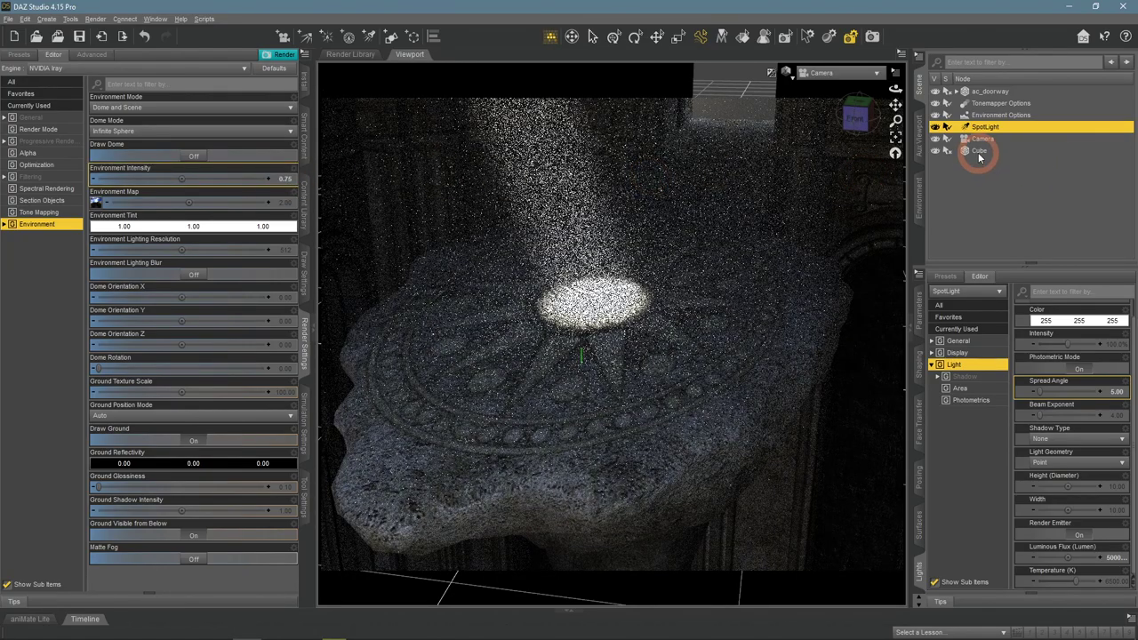
click(918, 525)
click(1099, 421)
click(1118, 424)
text(75)
key(Return)
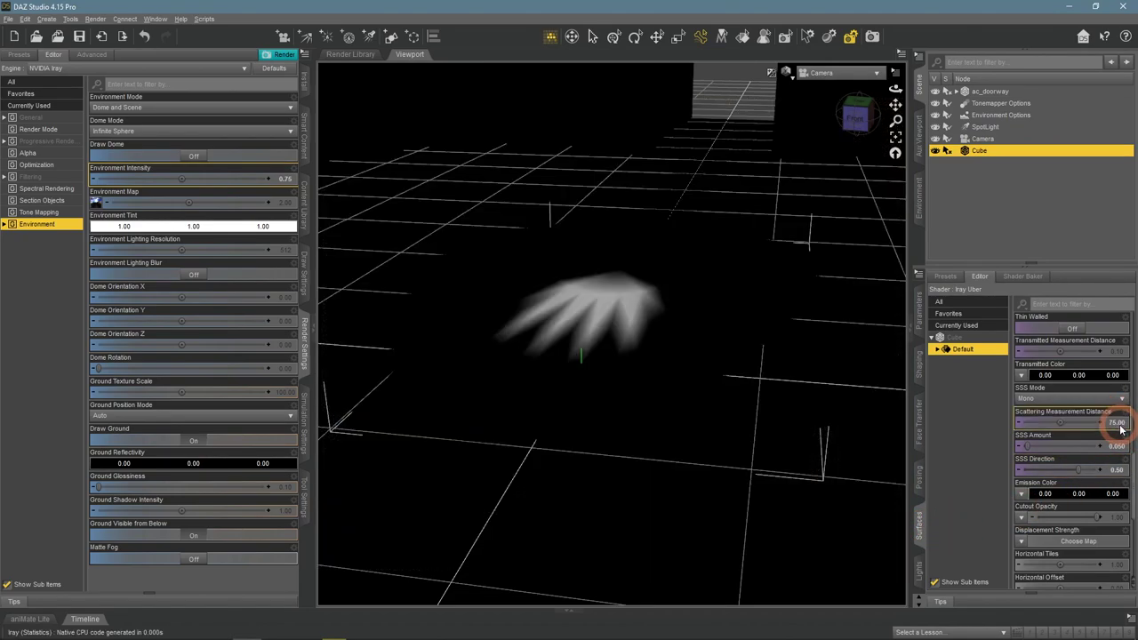
- Set the fog's SSS Amount to 0.10 and SSS Direction to 0.35
click(1120, 469)
text(0.4)
key(Return)
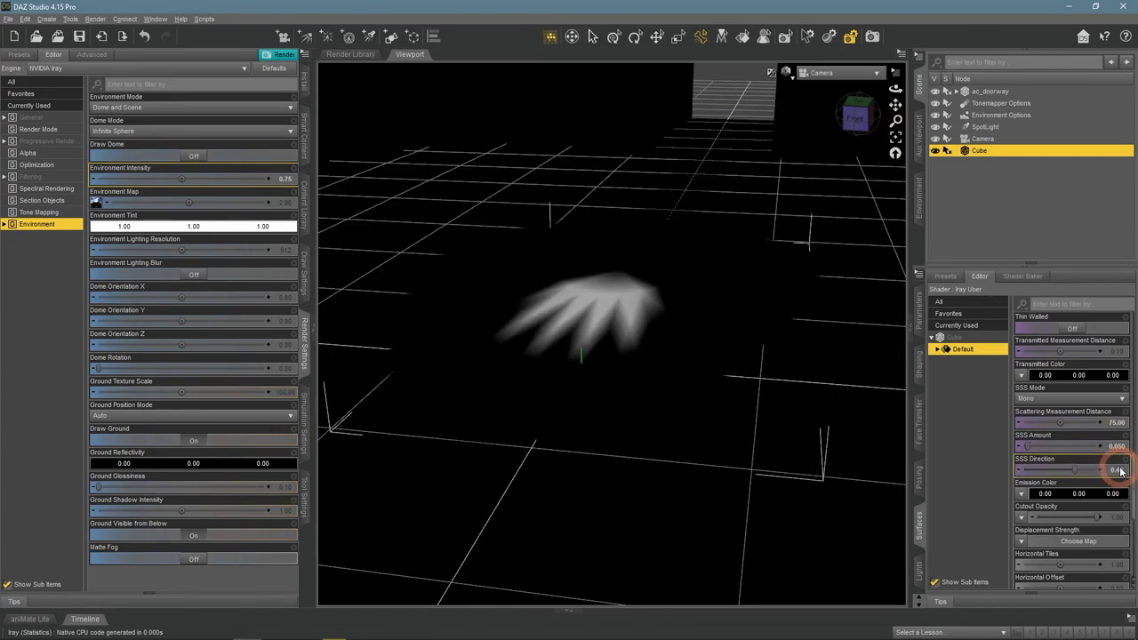
click(1120, 450)
text(0.1)
key(Return)
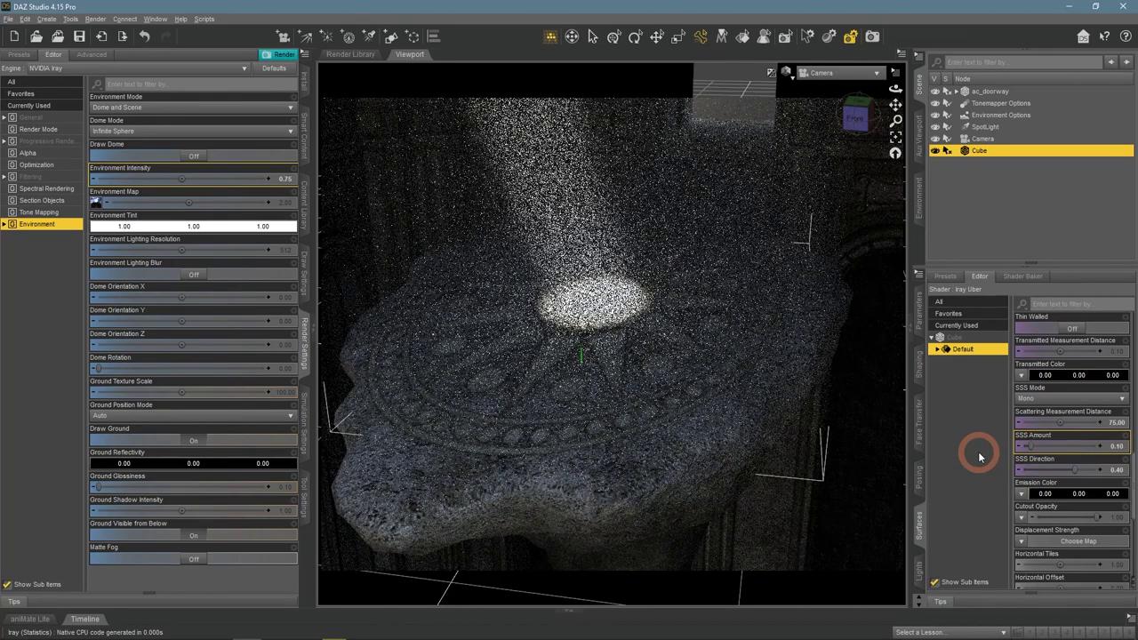
click(1115, 469)
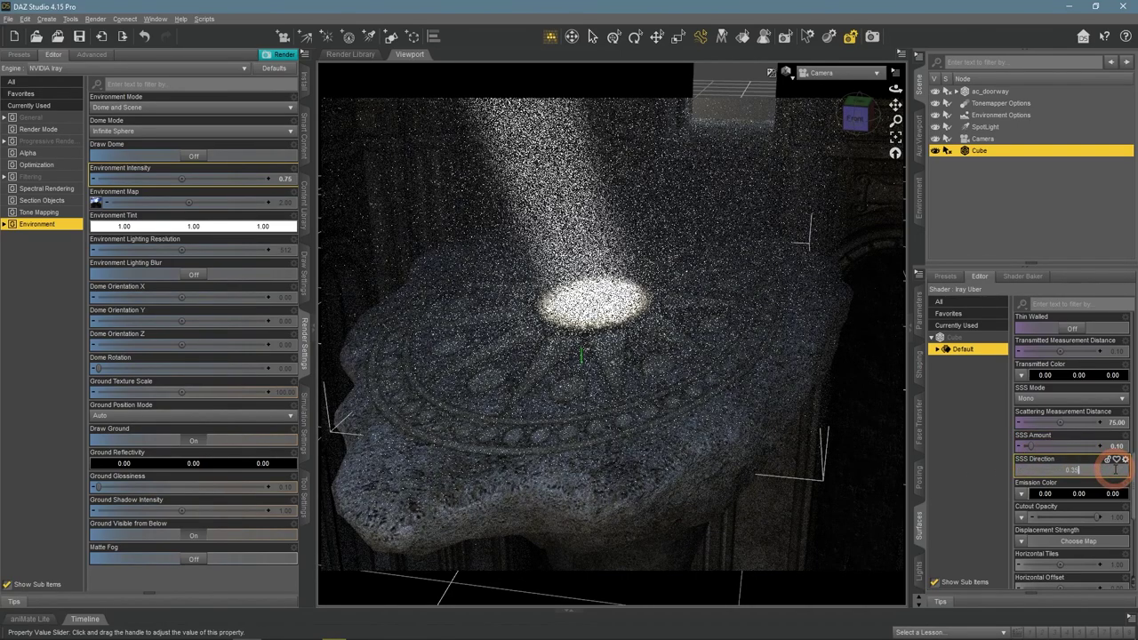
text(0.35)
key(Return)
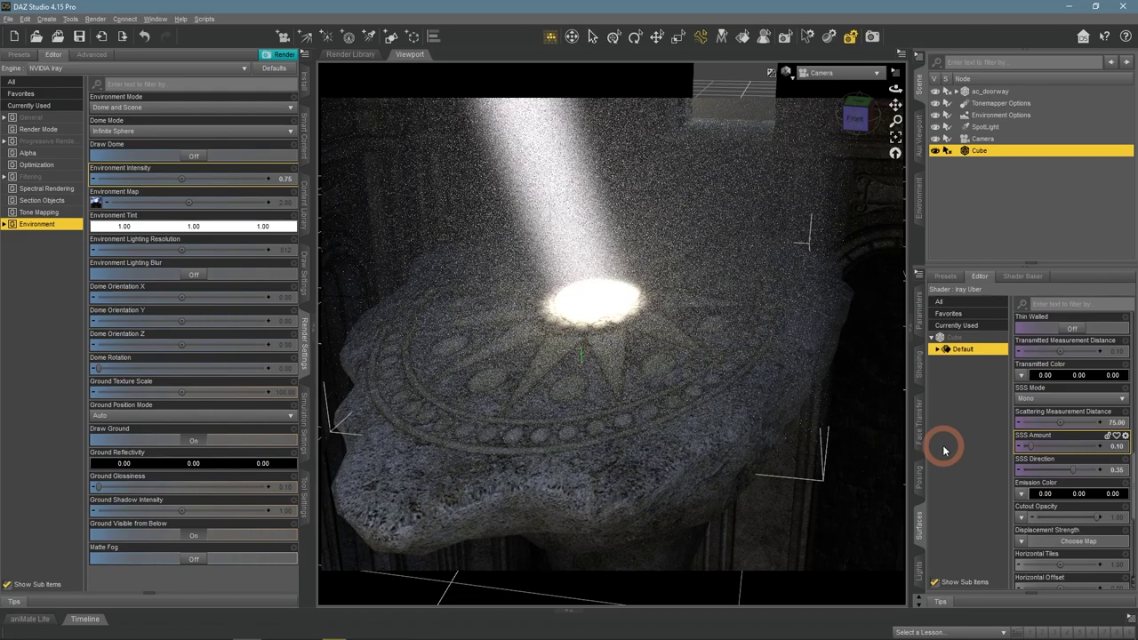
- In Tone Mapping, set F/Stop to 5.6, lower Burn Highlights, and set Saturation to 0.50
click(30, 214)
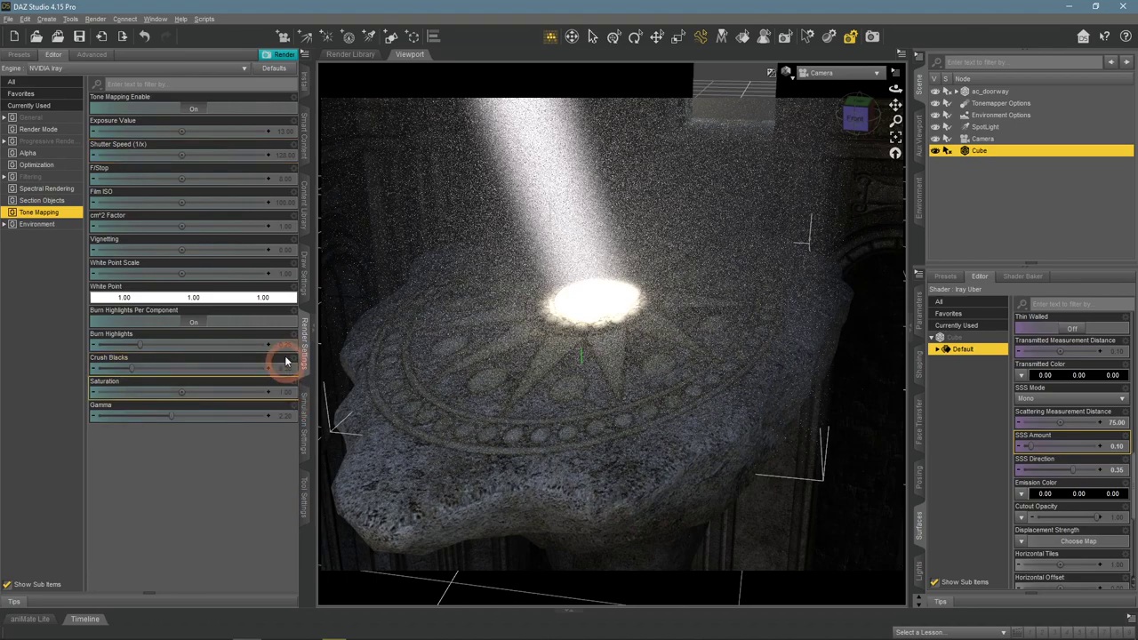
click(283, 182)
text(5.6)
key(Return)
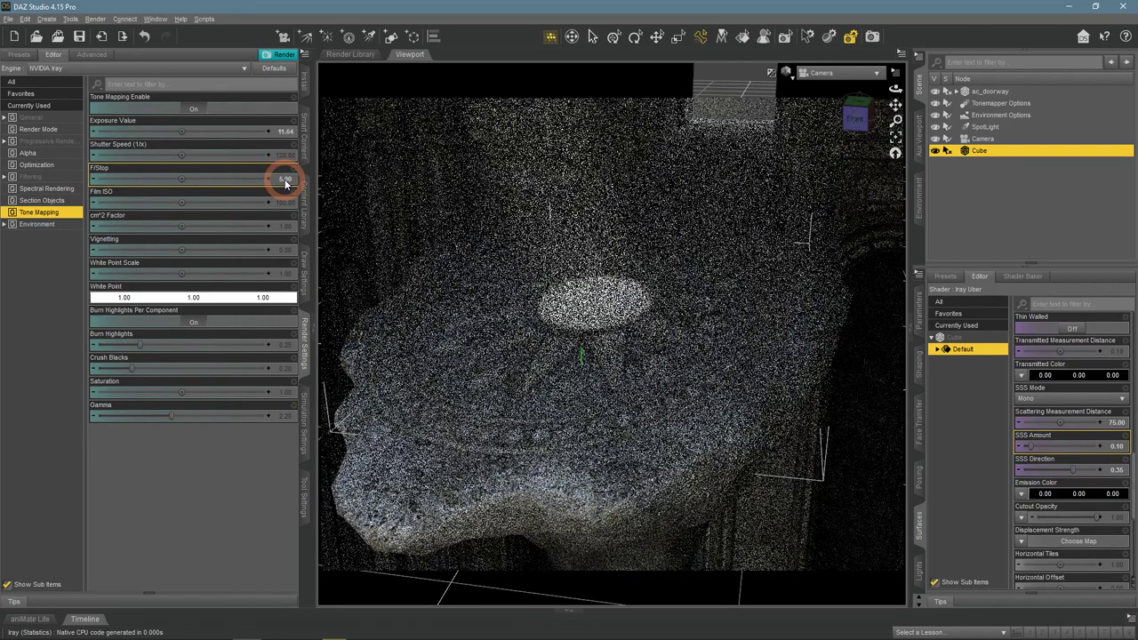
double_click(284, 345)
text(0.5)
key(Return)
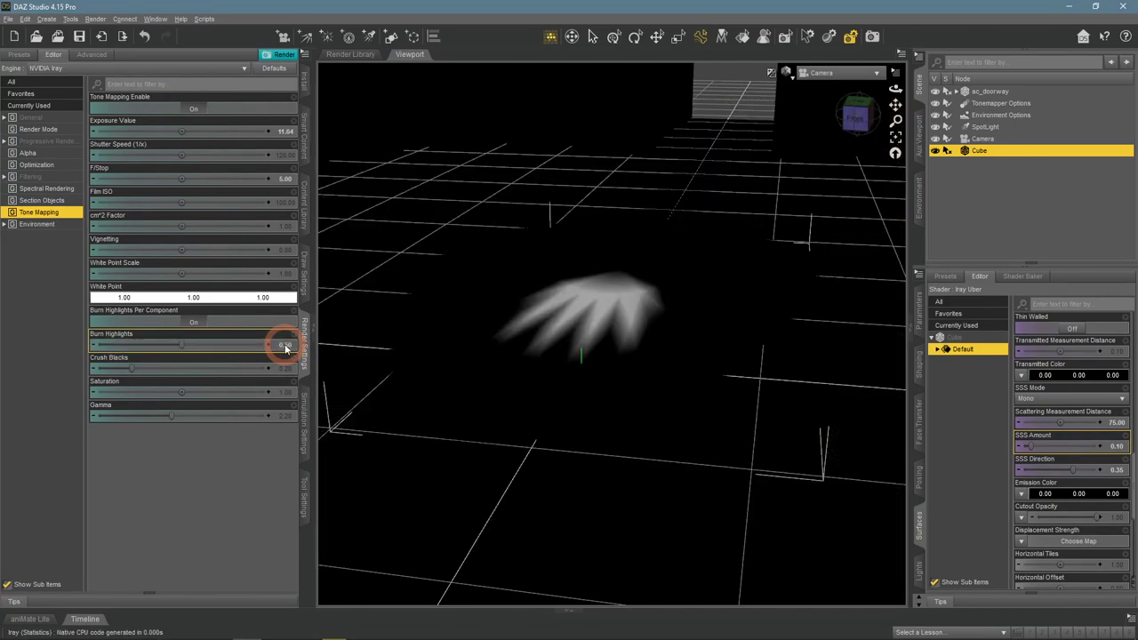
double_click(282, 391)
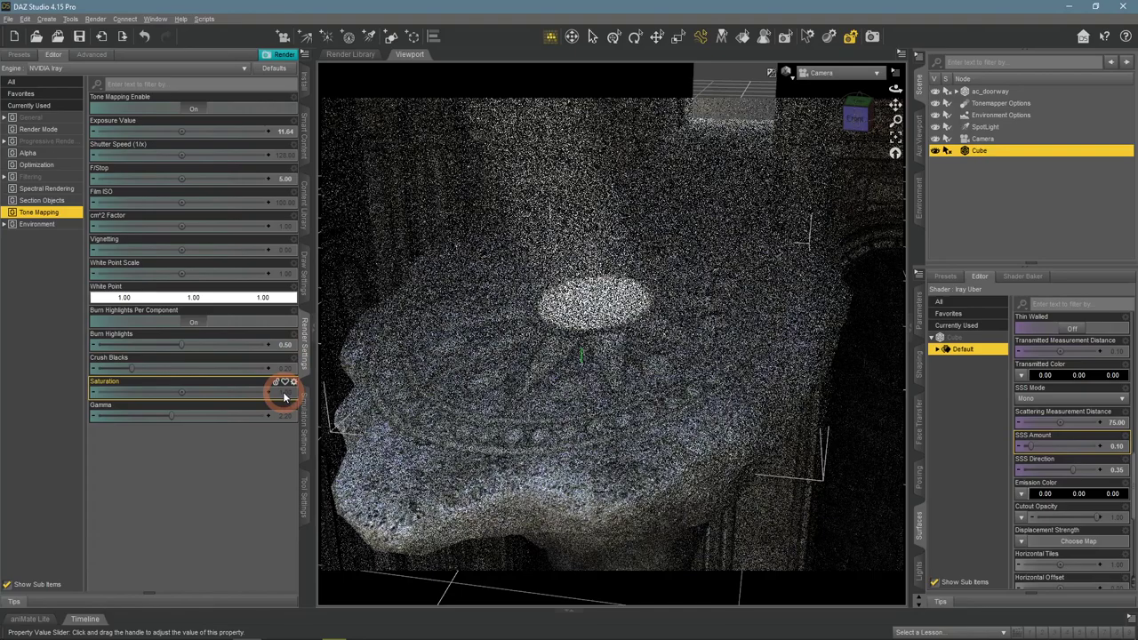
text(0.5)
key(Return)
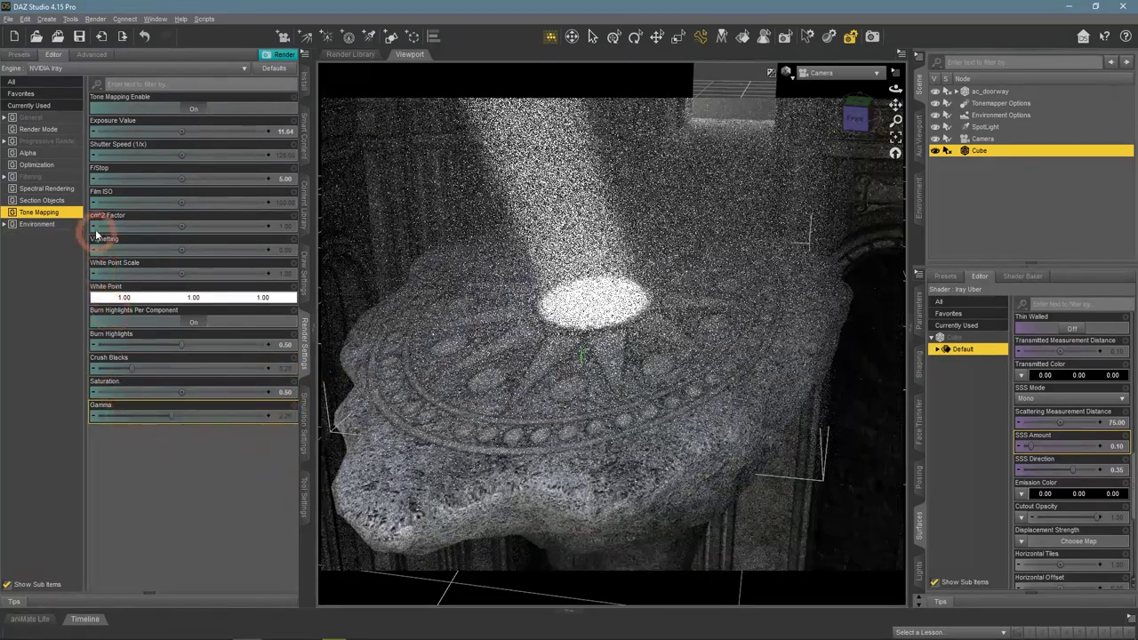
- Set the Environment Intensity to 0.50
click(48, 224)
double_click(280, 174)
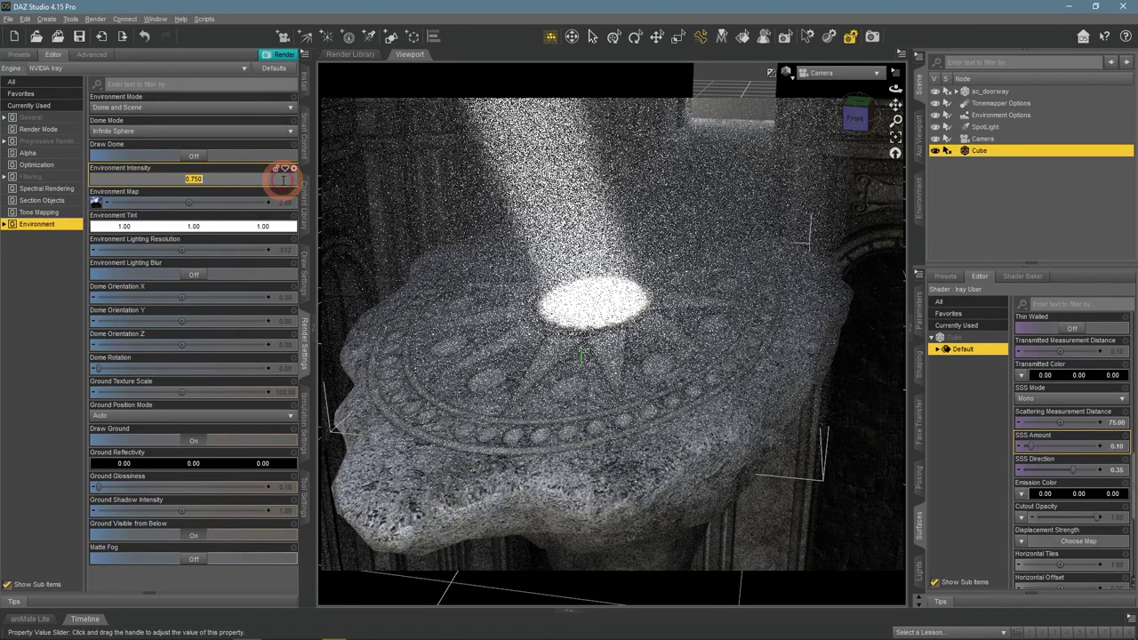
text(0.5)
key(Return)
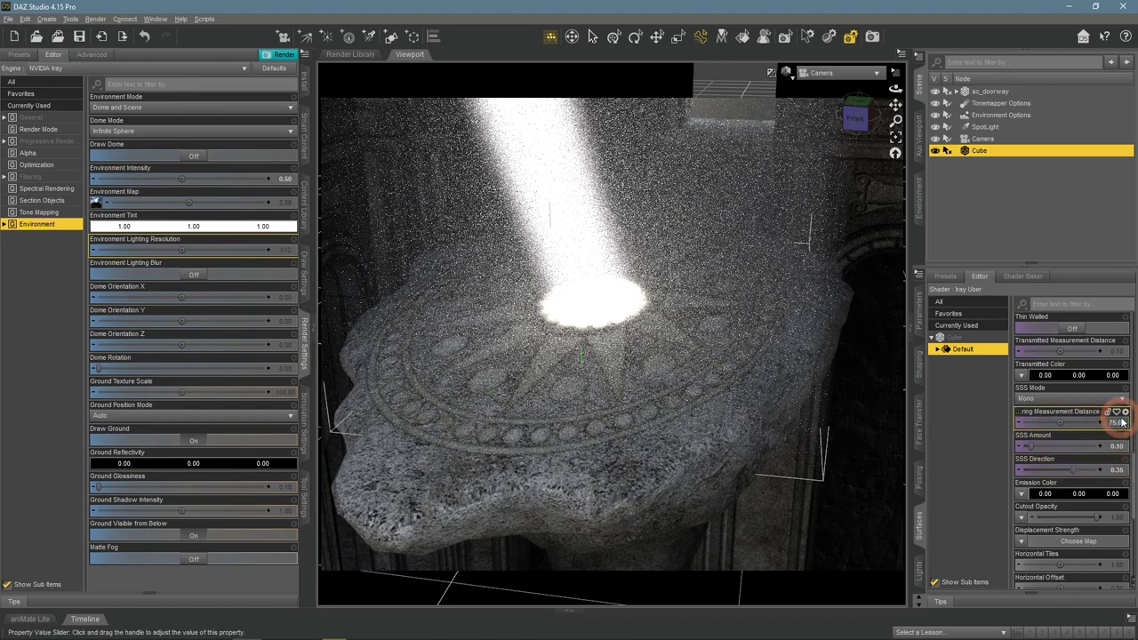
- Set the cube's SSS Amount to 0.05 and scattering distance to 100, then use Texture Shaded viewport
click(1119, 446)
text(0.05)
key(Return)
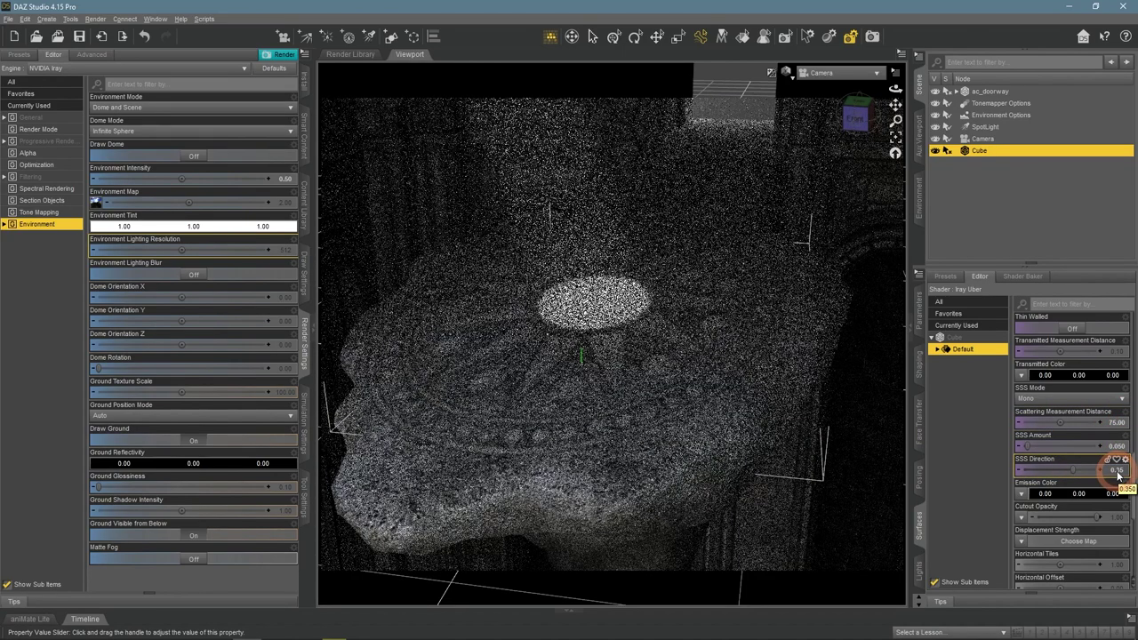
click(1118, 424)
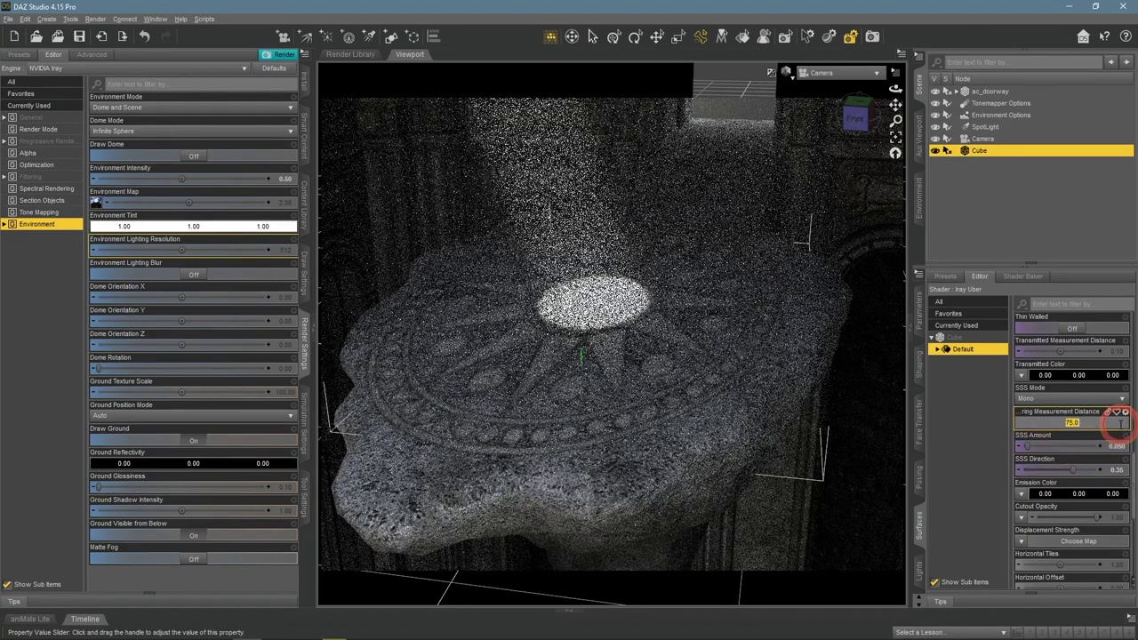
text(100)
key(Return)
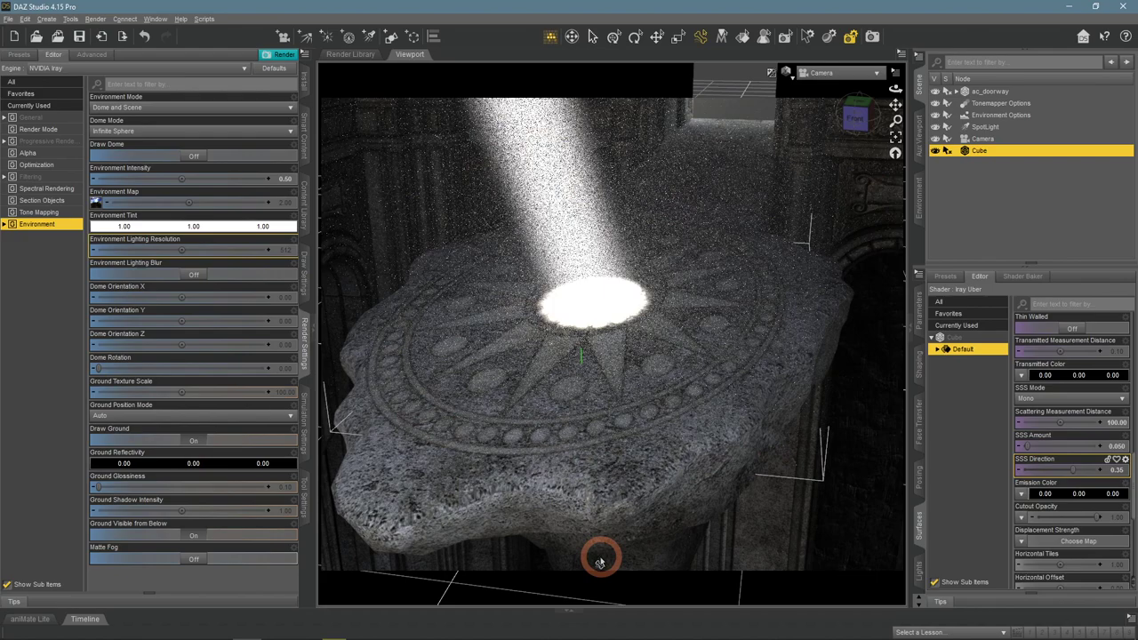
click(787, 73)
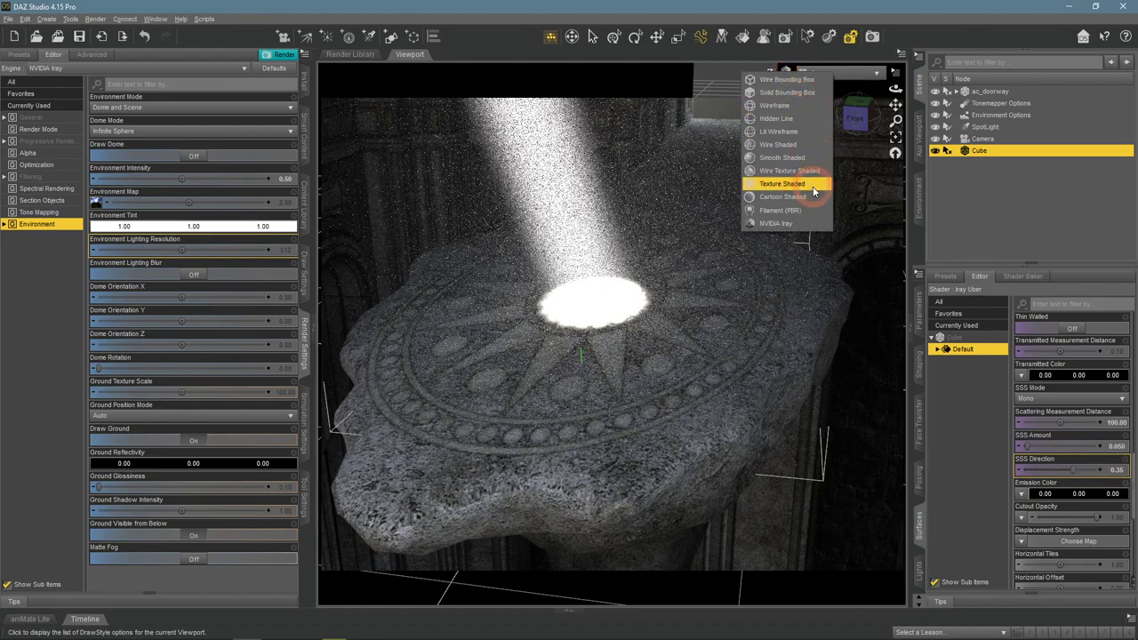
click(782, 184)
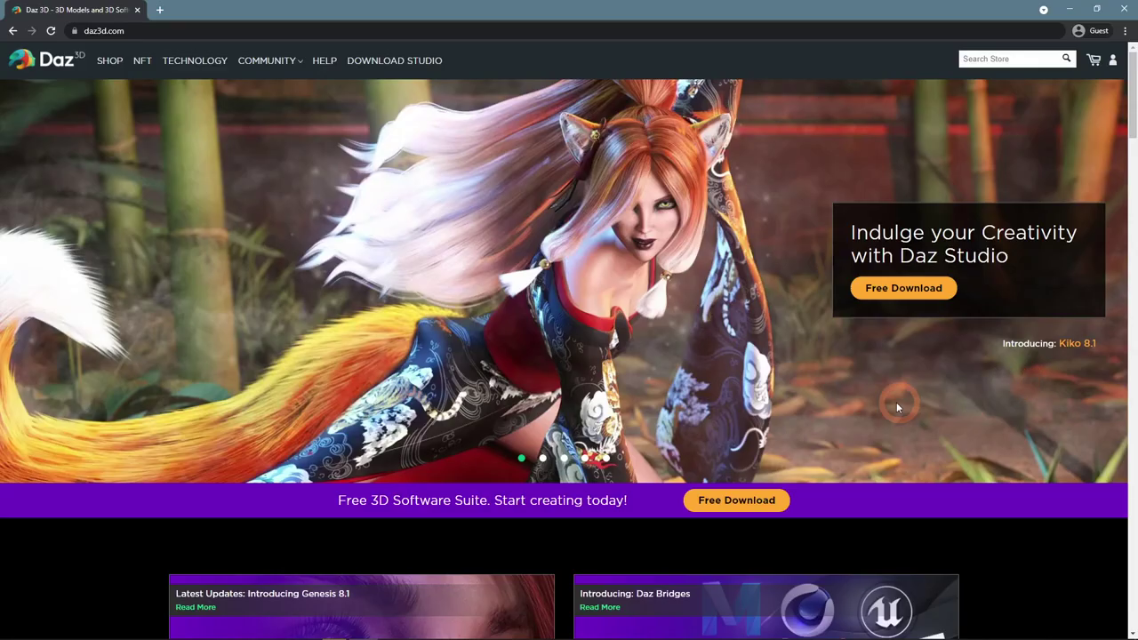
- In the Daz 3D shop, enlarge the Simple Godrays images and page through the gallery
click(106, 60)
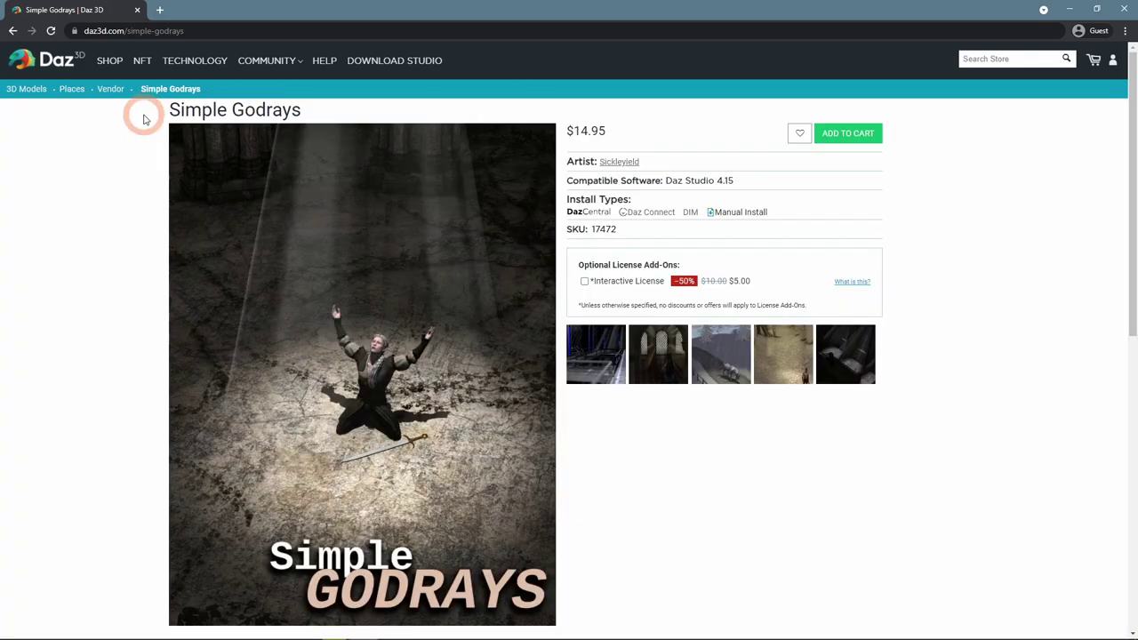
scroll(280, 143, down, 1)
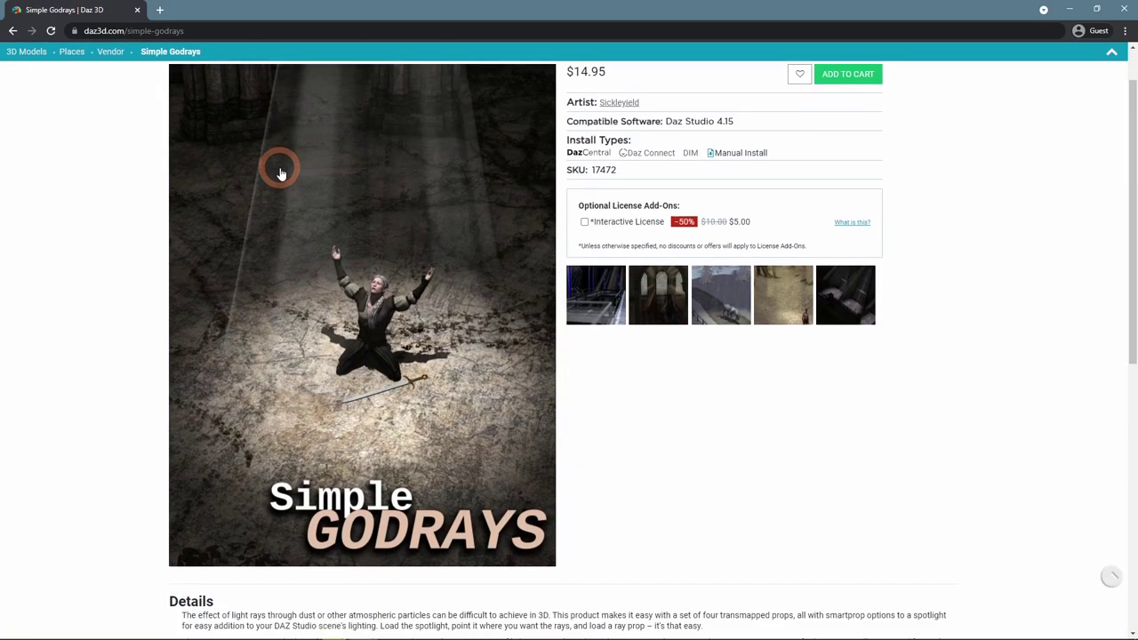
click(336, 287)
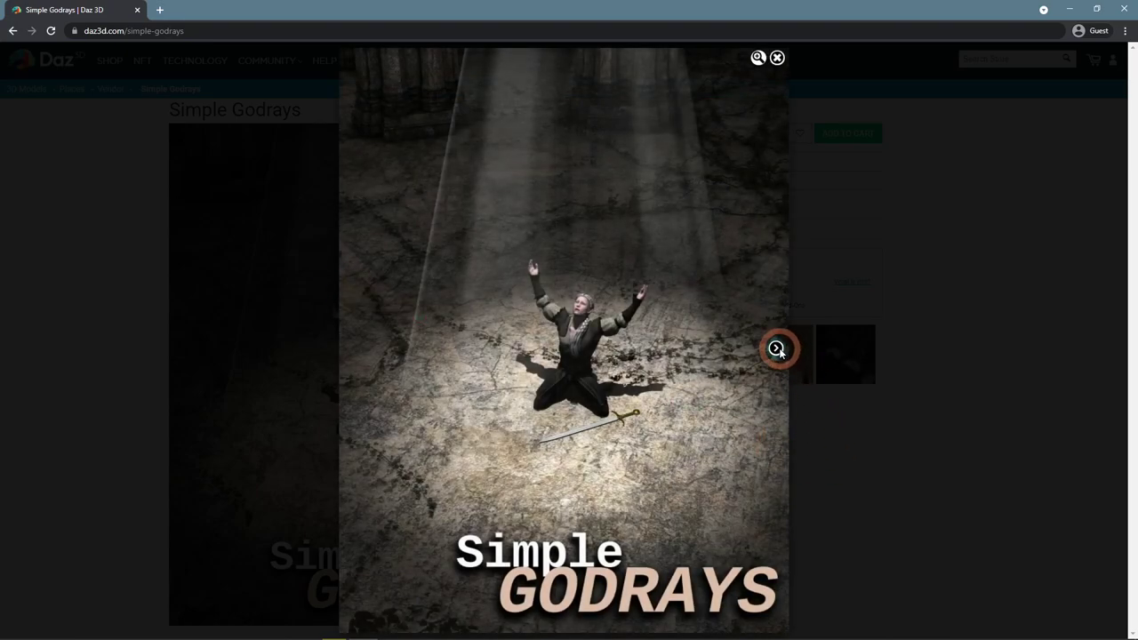
click(776, 349)
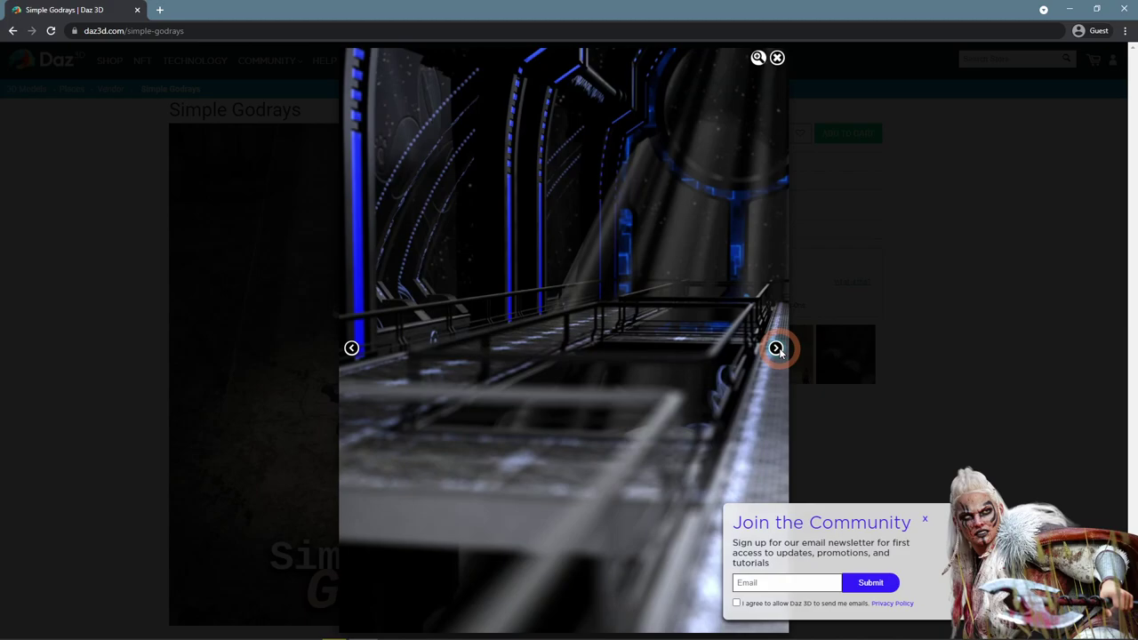
click(776, 348)
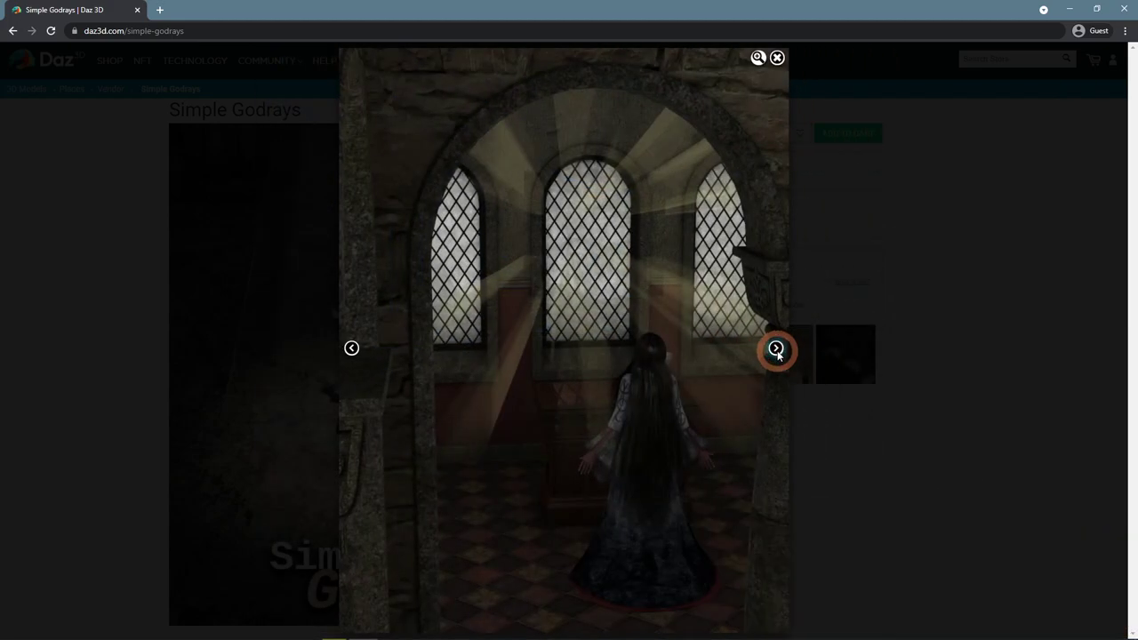
click(776, 349)
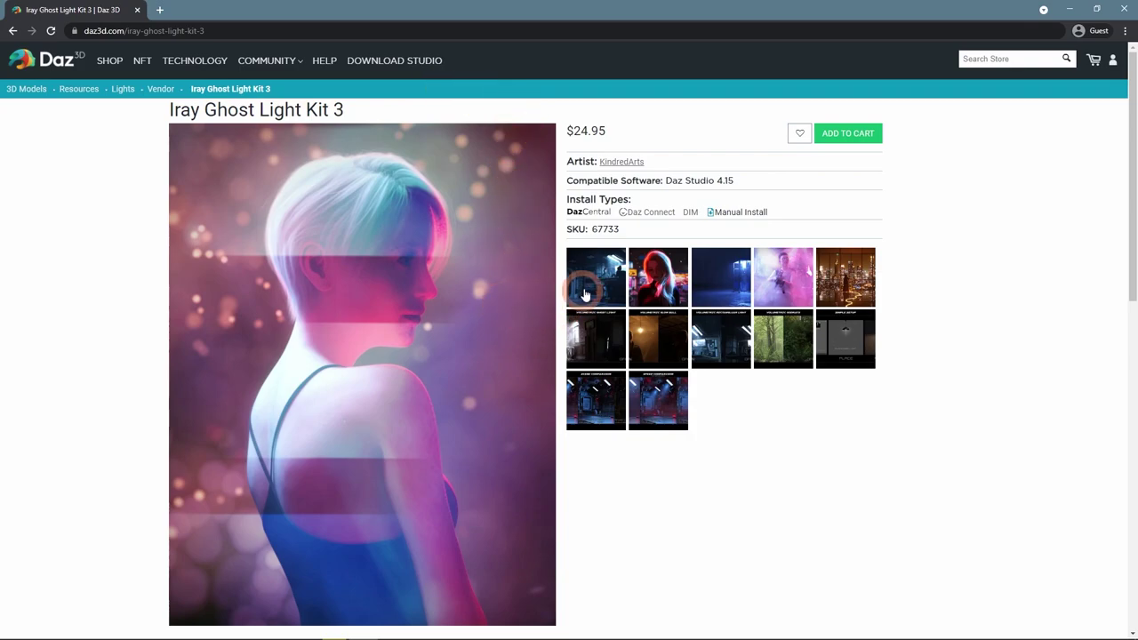
- Enlarge the first Iray Ghost Light Kit 3 image and page forward to the Volumetric Ghost Light on/off comparison
click(585, 293)
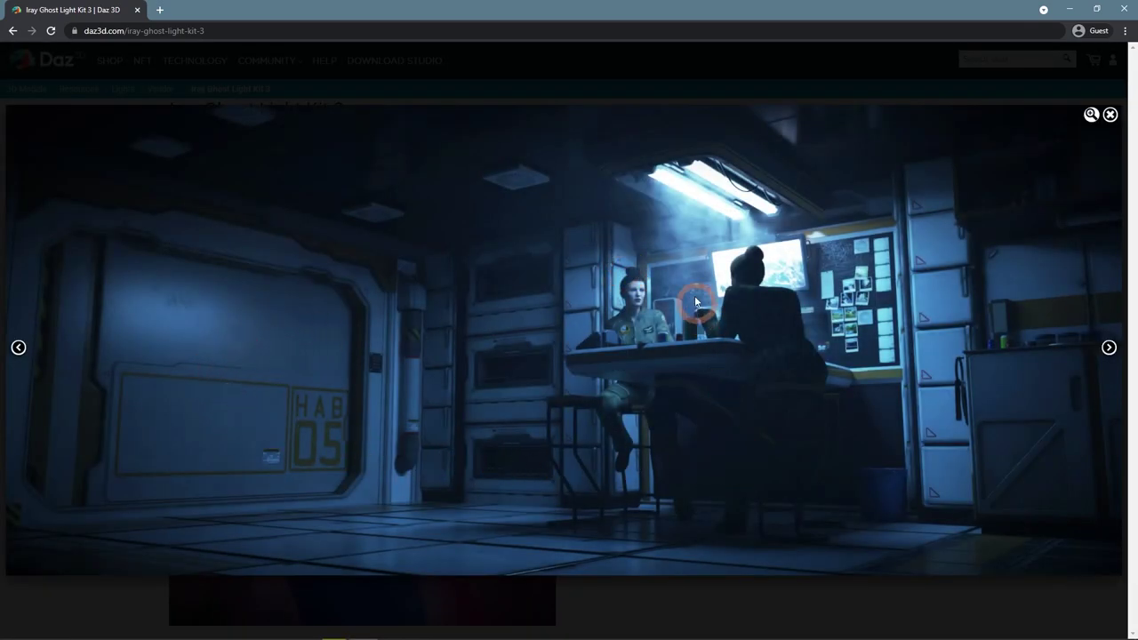
click(1108, 348)
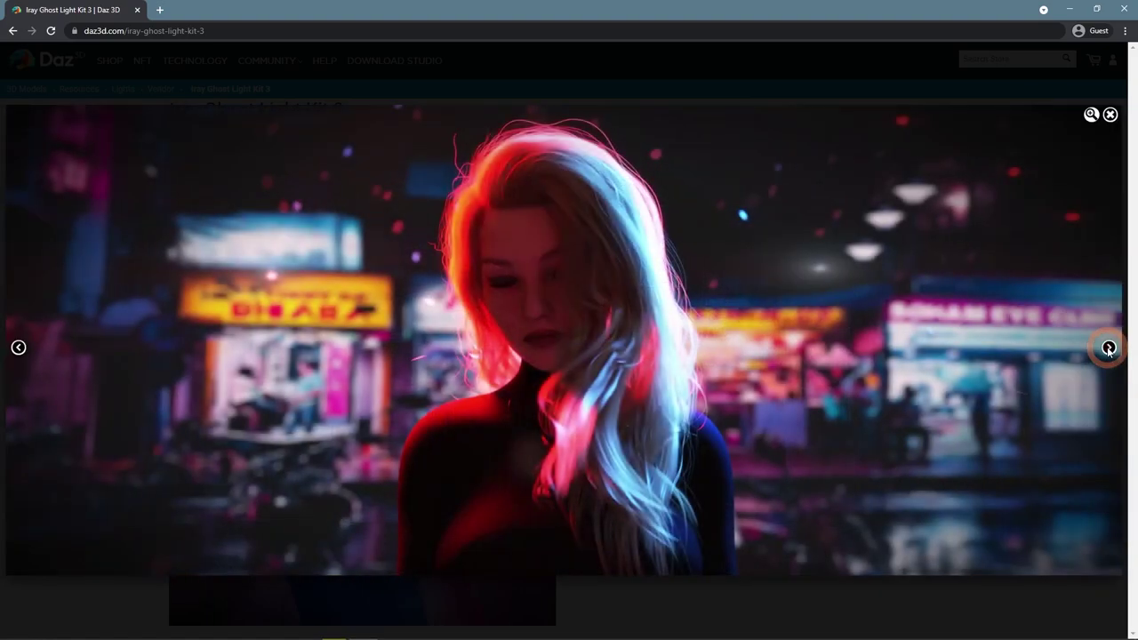
click(1109, 348)
click(1109, 347)
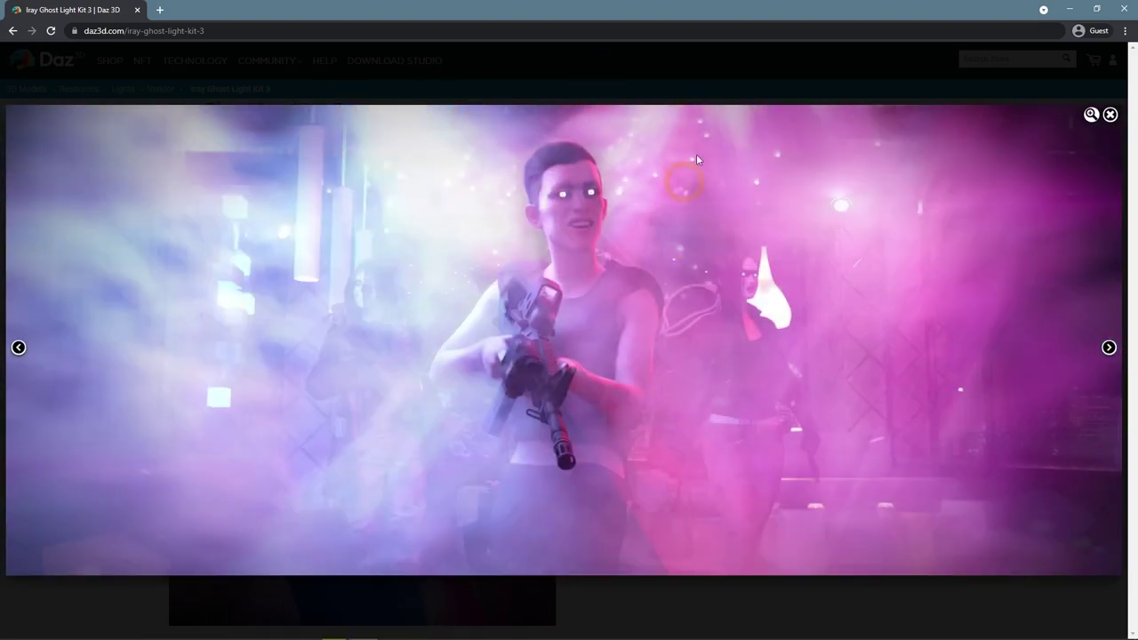
click(1108, 347)
click(1108, 348)
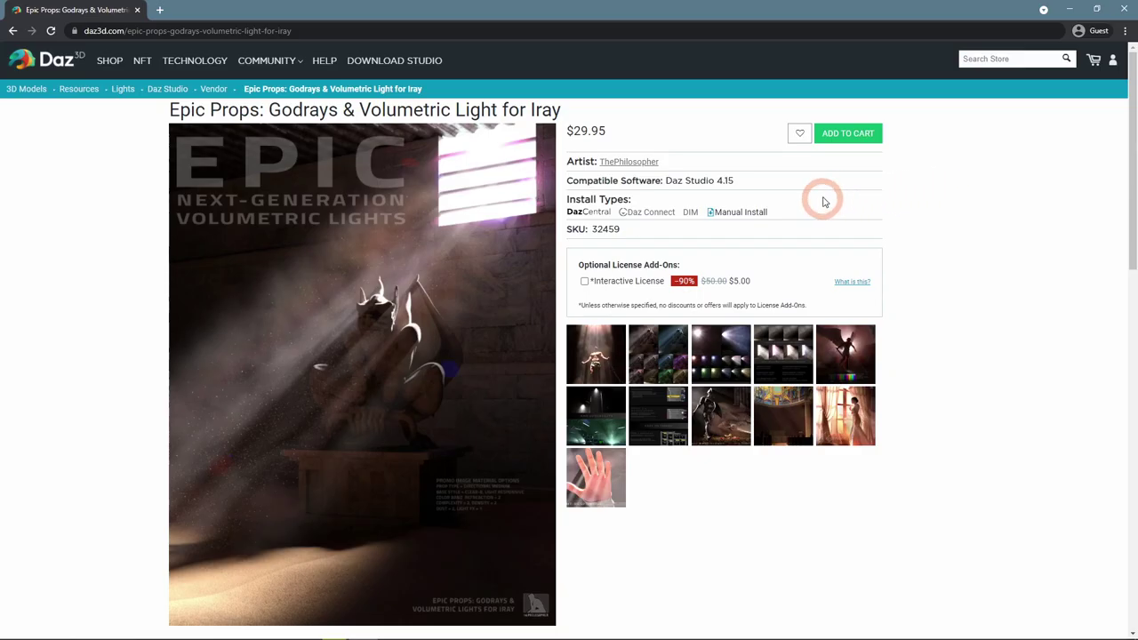
- Enlarge the Epic Props cover image and page past the Directional, Dispersive and Bonus images to the refraction angel
scroll(545, 289, down, 1)
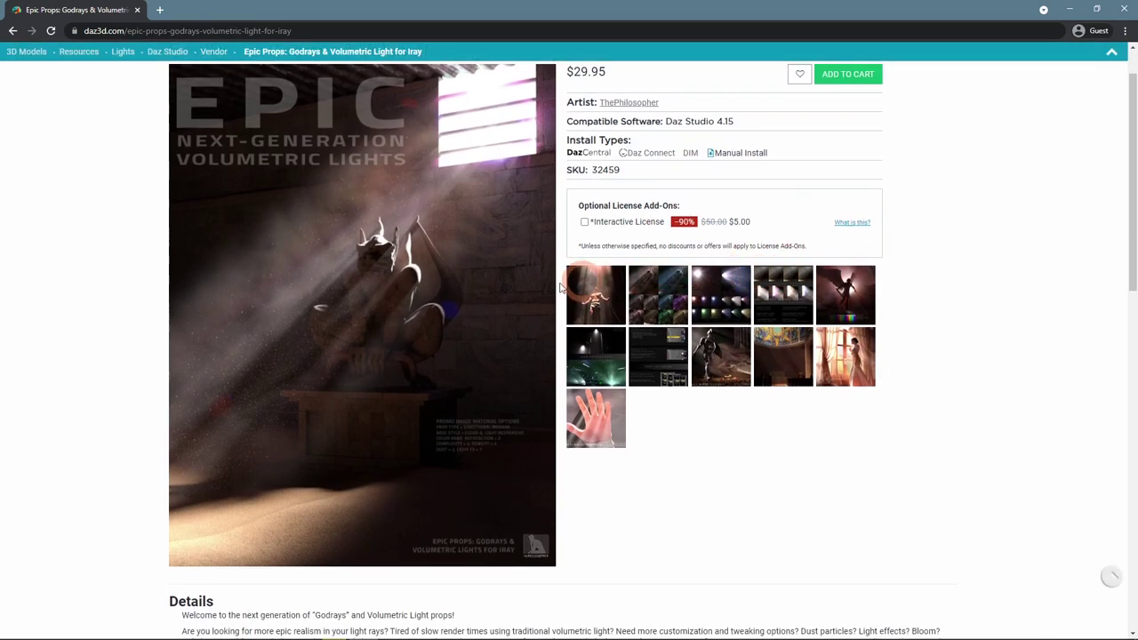
click(490, 284)
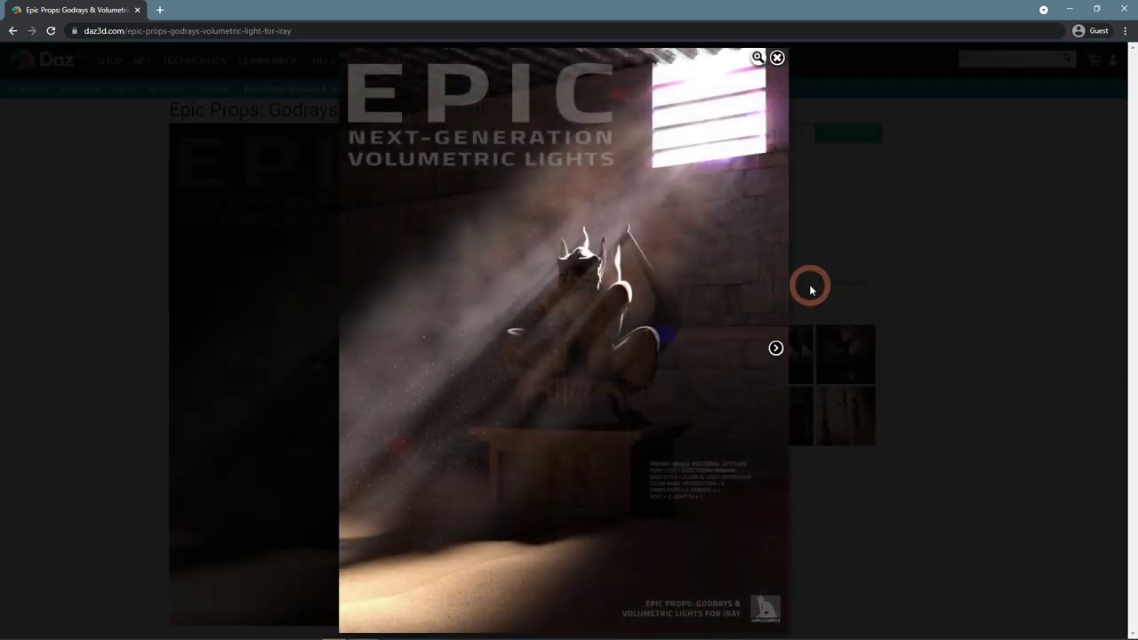
click(777, 348)
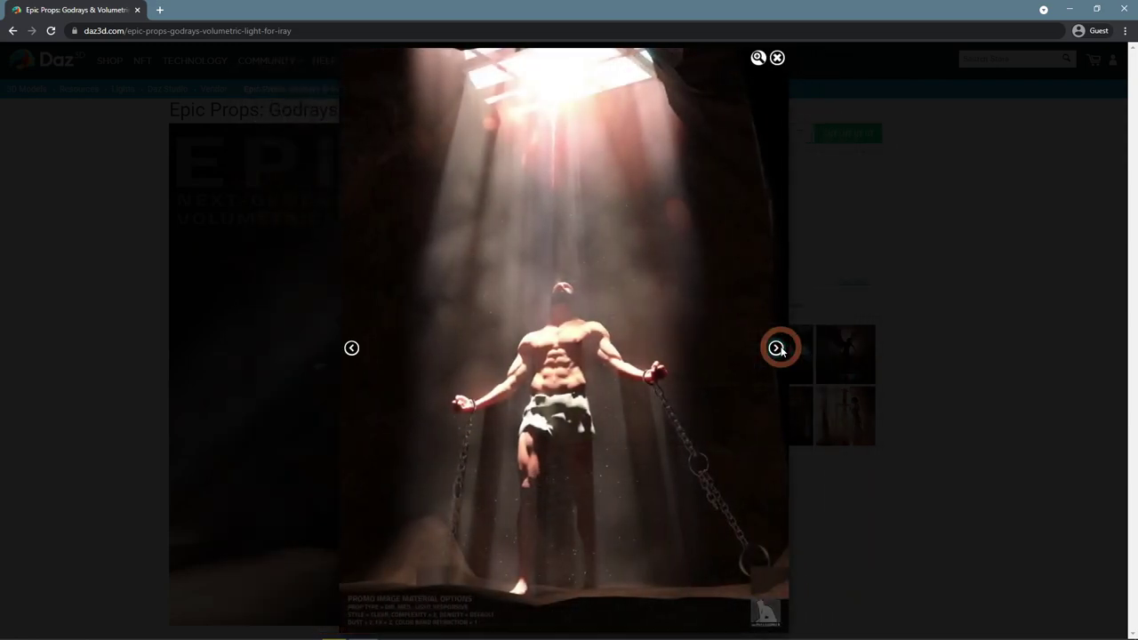
click(777, 348)
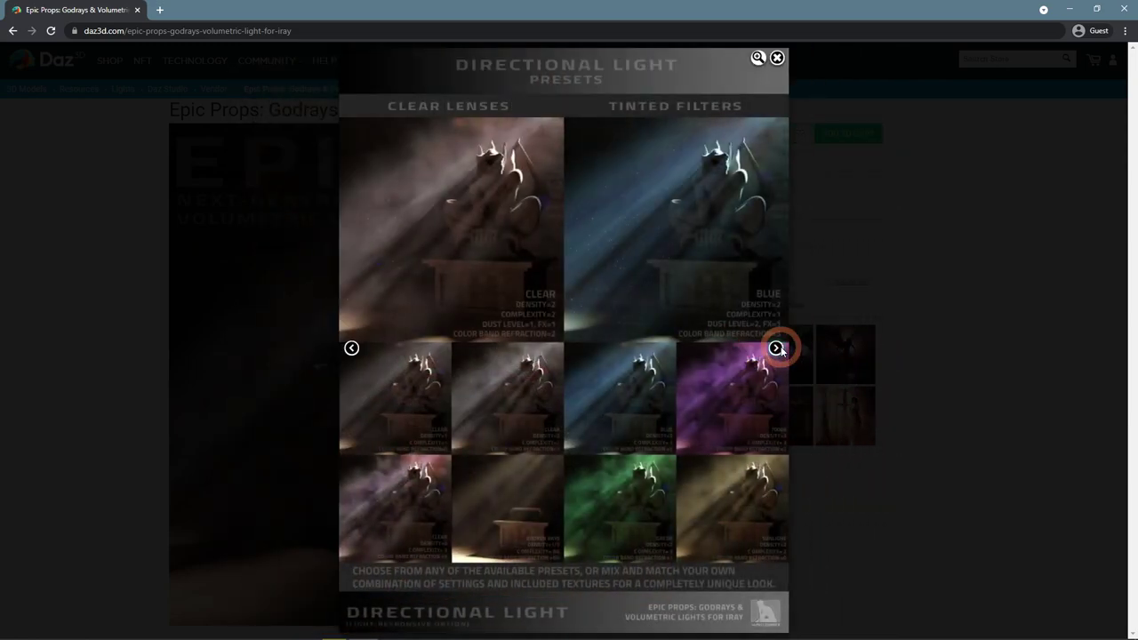
click(777, 348)
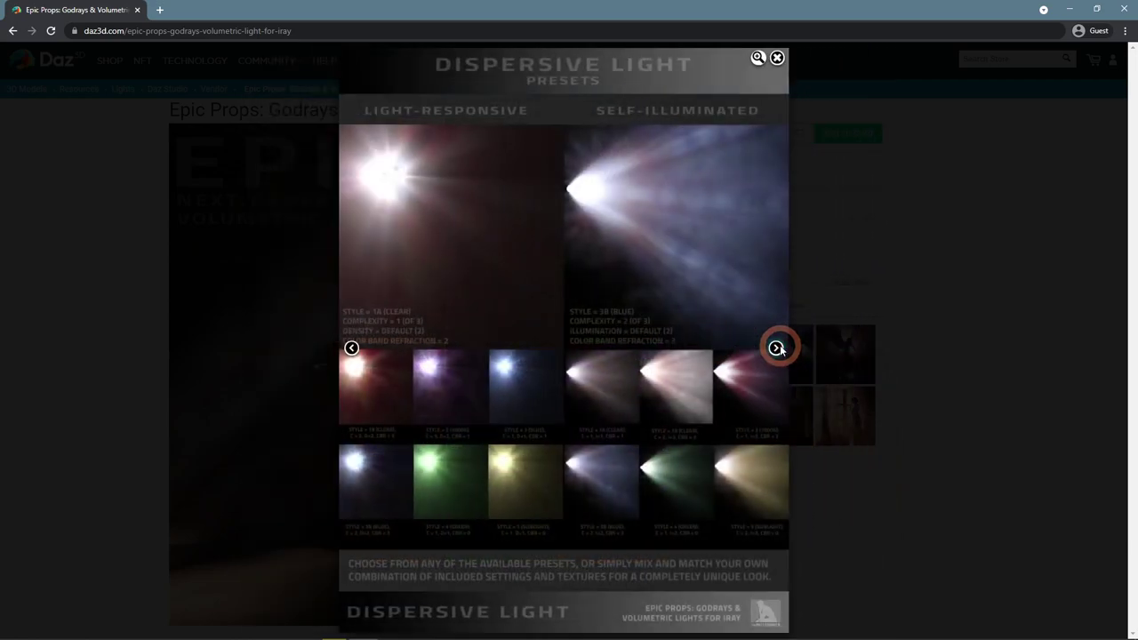
click(777, 348)
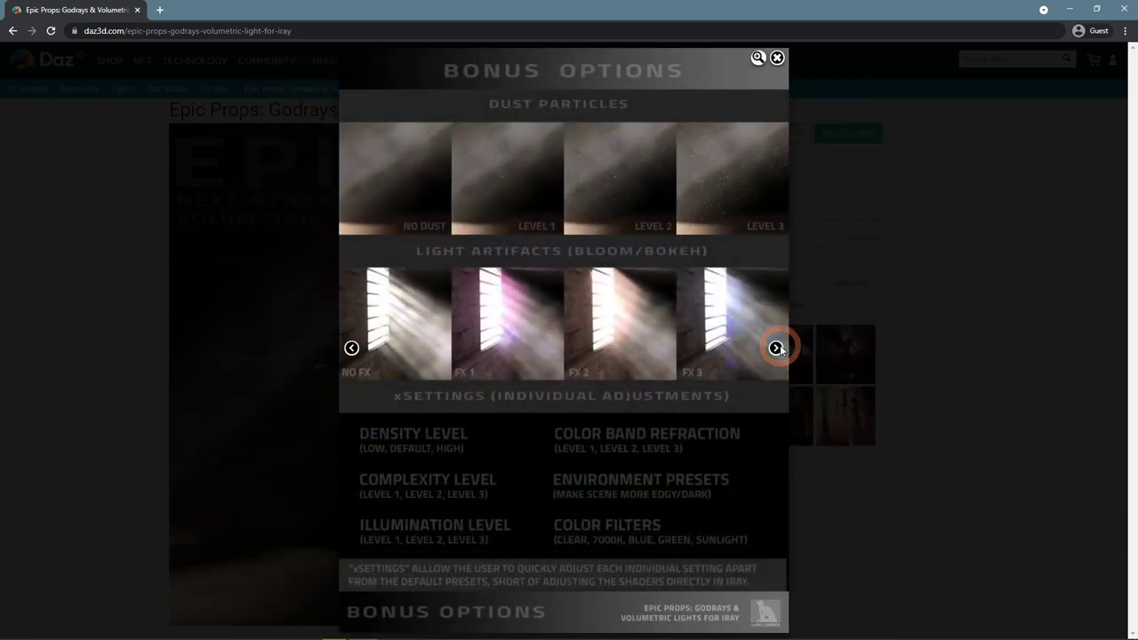
click(777, 347)
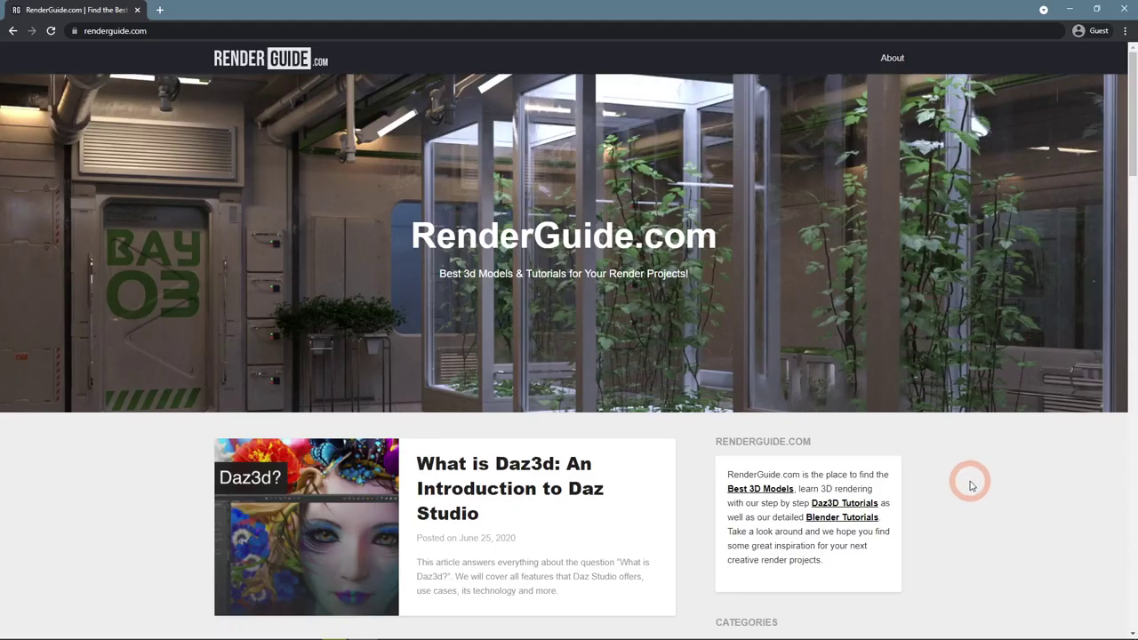
- Go from the RenderGuide homepage to the 'Daz3D God Rays Lighting Tutorial [2021]' sample render and products section
scroll(952, 498, down, 3)
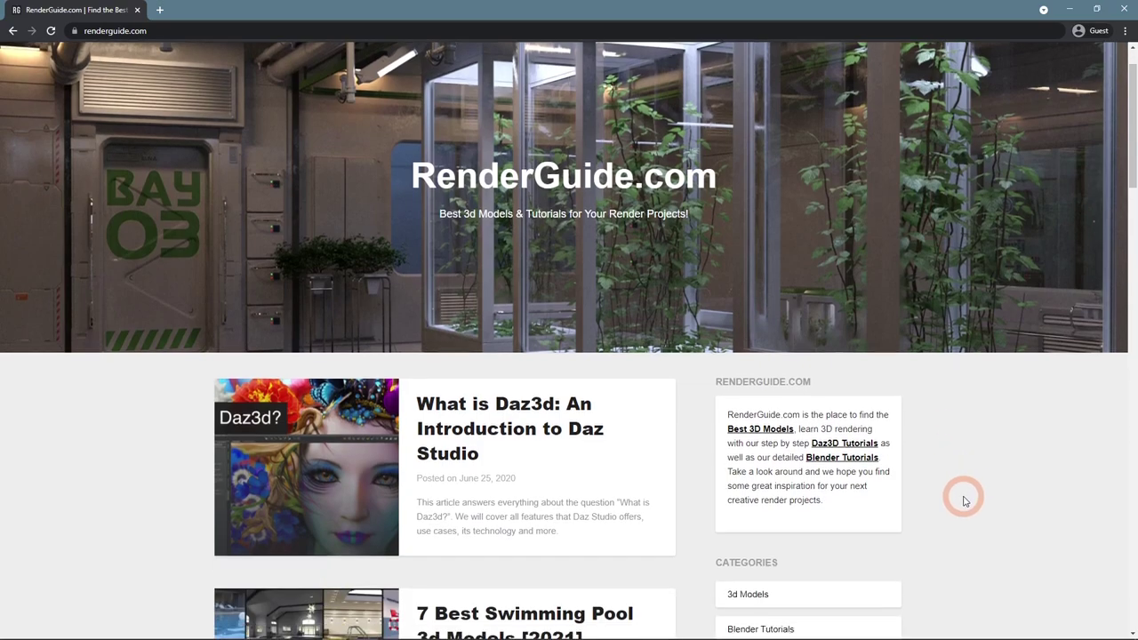
scroll(969, 497, down, 2)
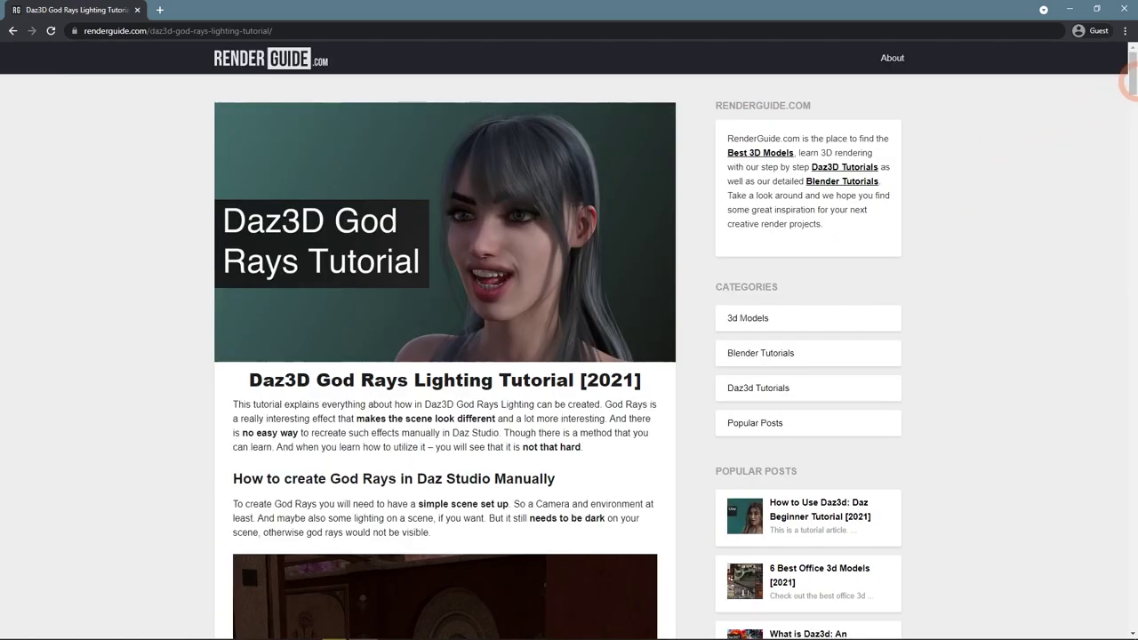
drag(1130, 80, 486, 519)
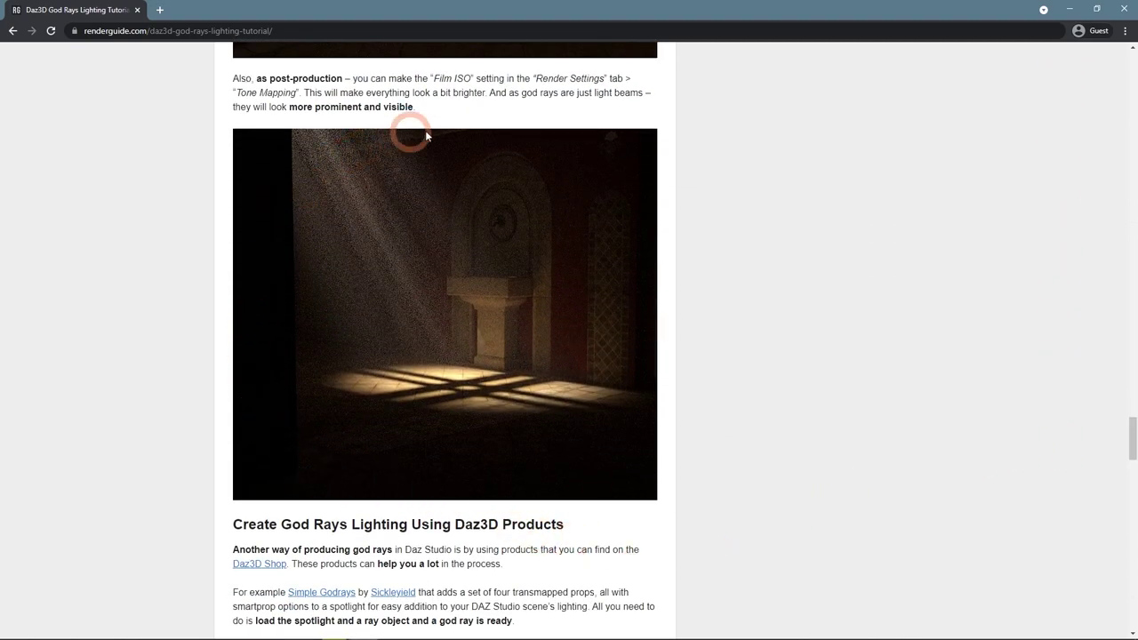
mouse_move(442, 135)
mouse_down()
mouse_move(471, 419)
mouse_move(366, 338)
mouse_up()
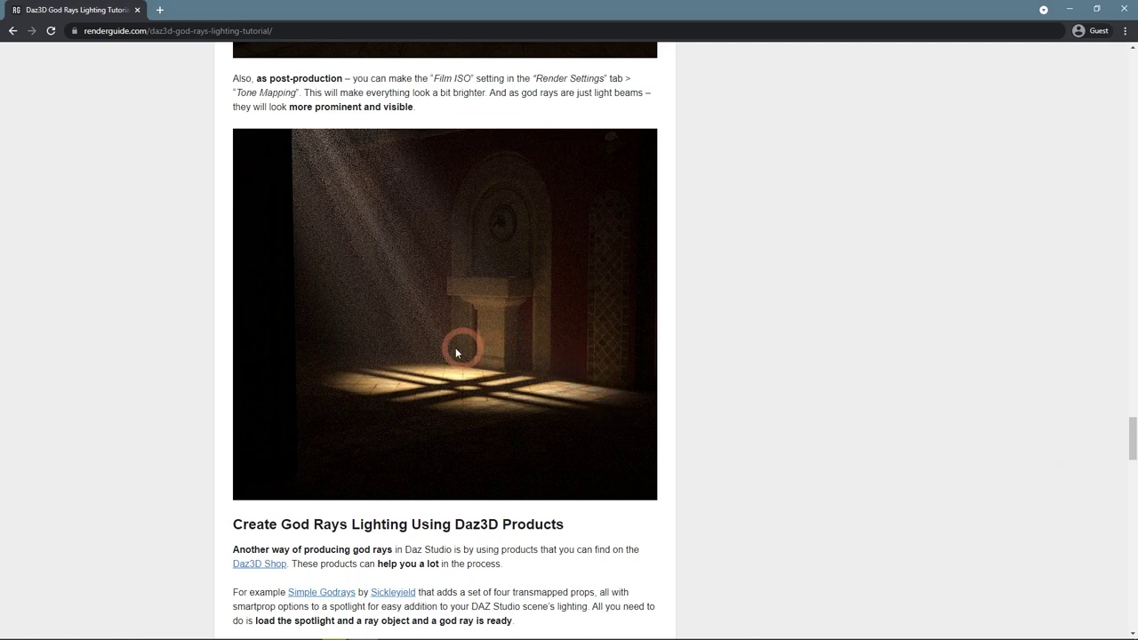